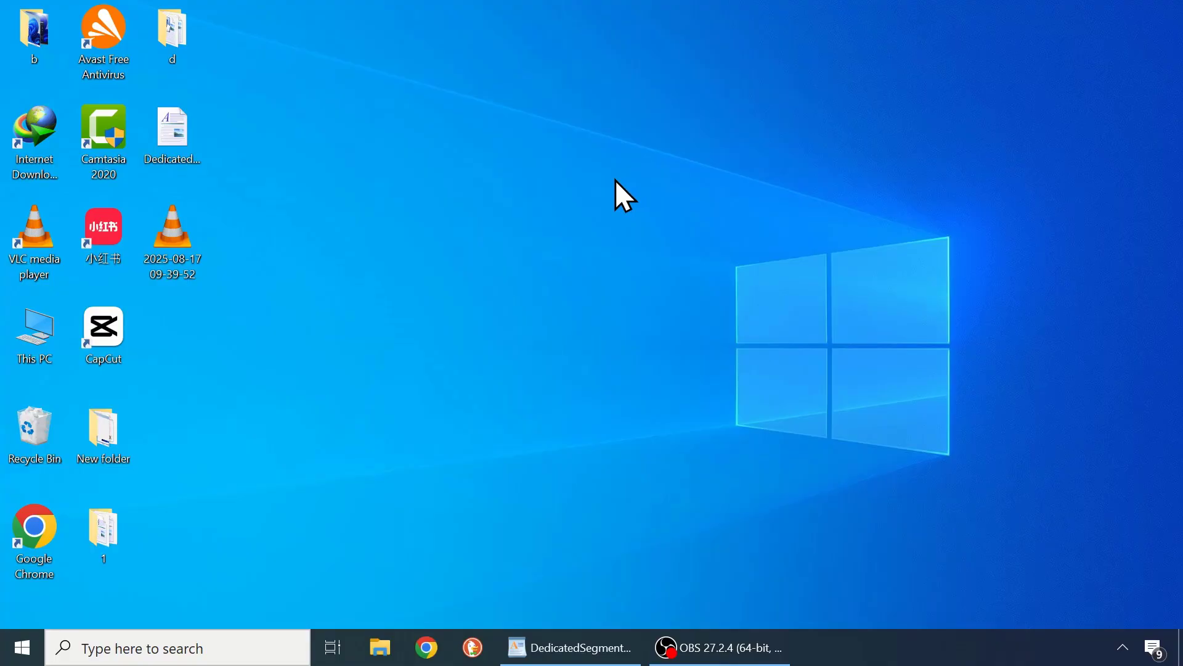
Step: Open Advanced display settings from the desktop's Display settings to view the DELL E2314H display
right_click(607, 215)
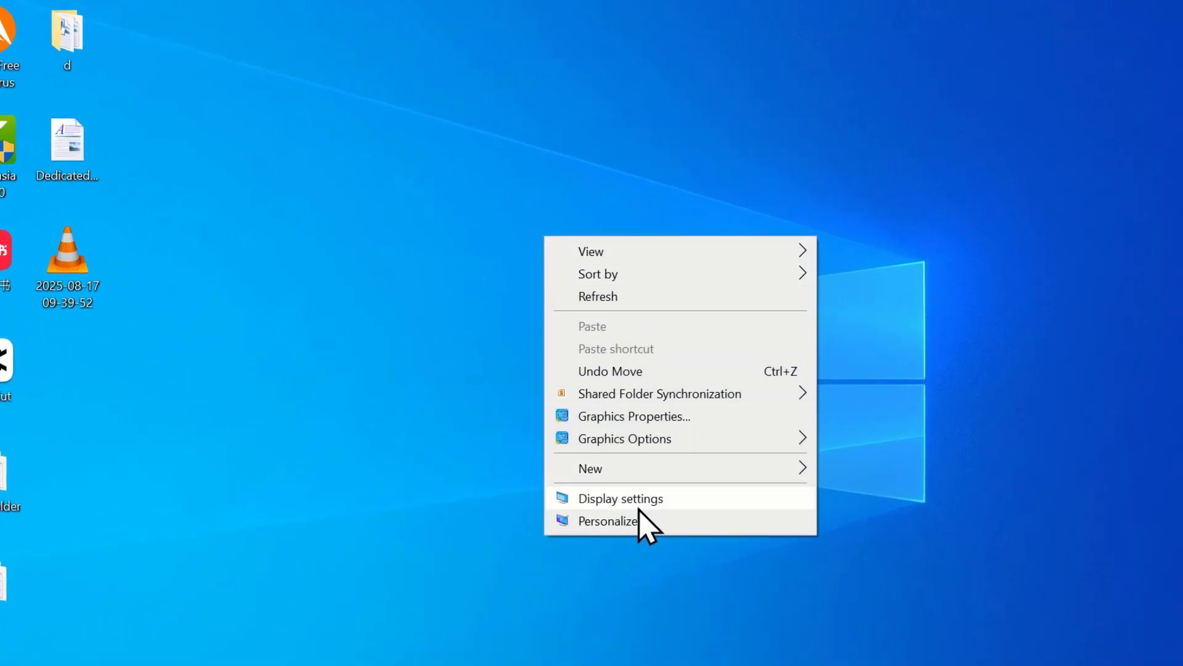
left_click(632, 500)
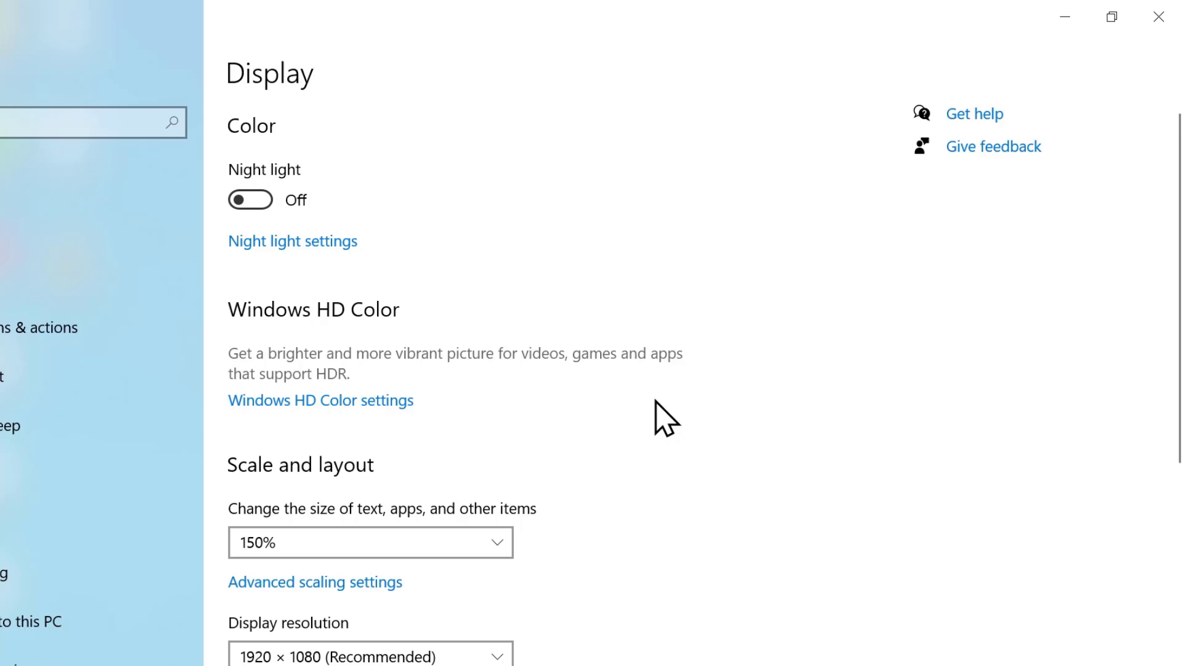
scroll(663, 417, "down", 6)
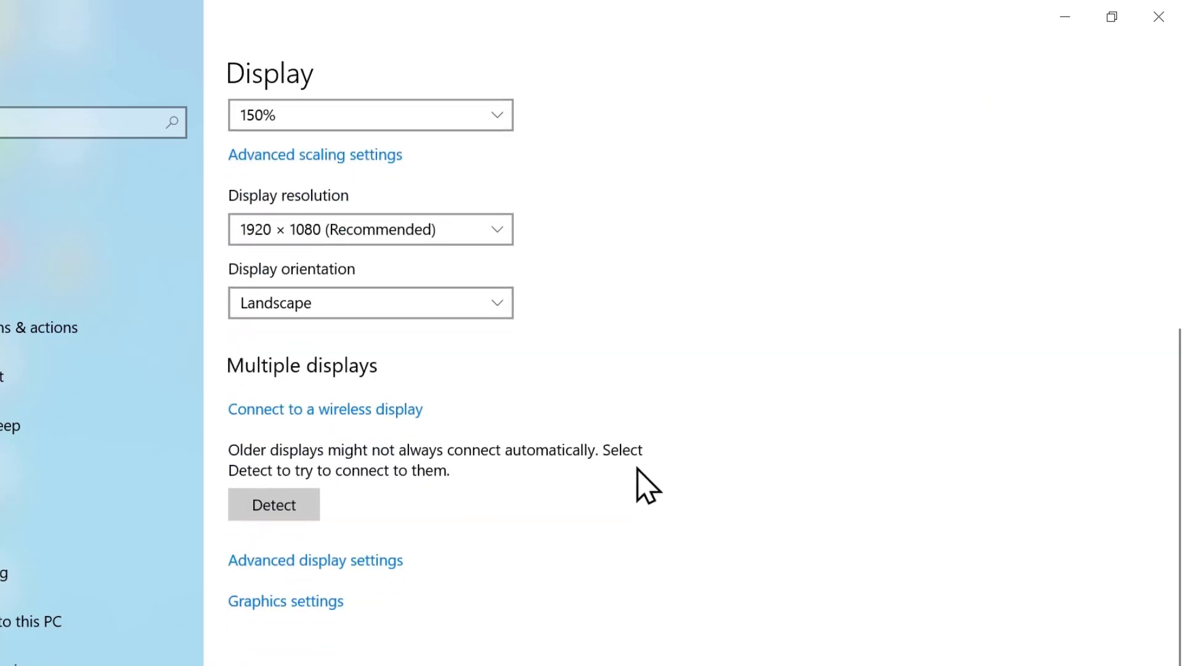
left_click(348, 564)
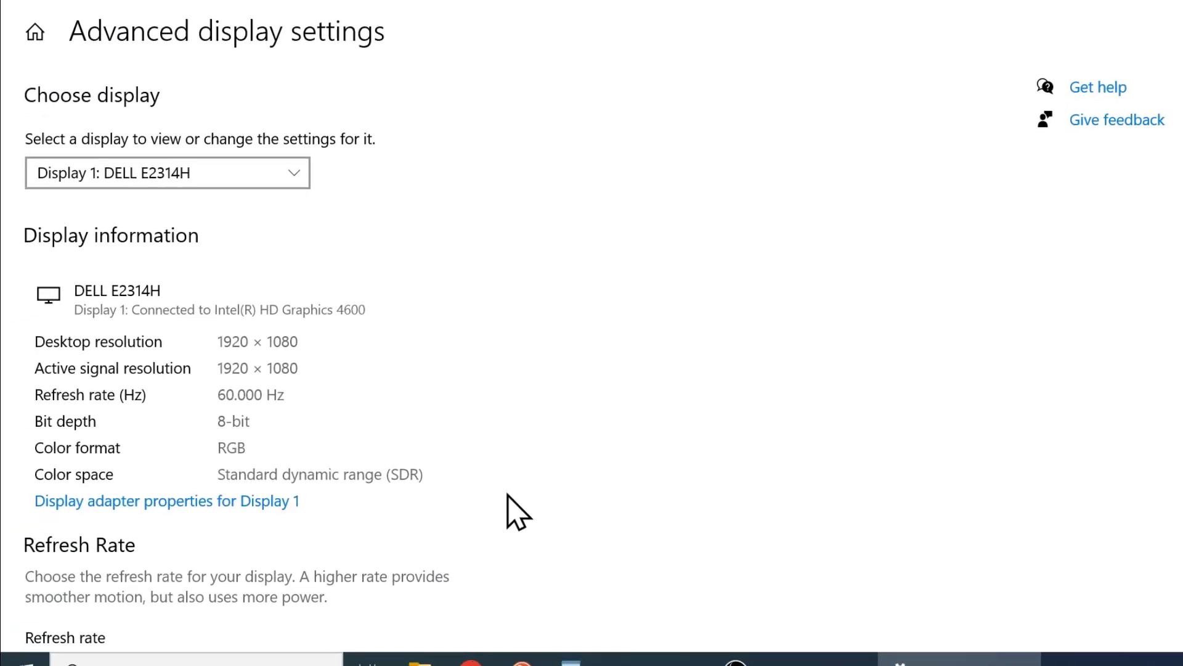
Step: Open the adapter Properties for Display 1 (Intel(R) HD Graphics 4600)
left_click(239, 507)
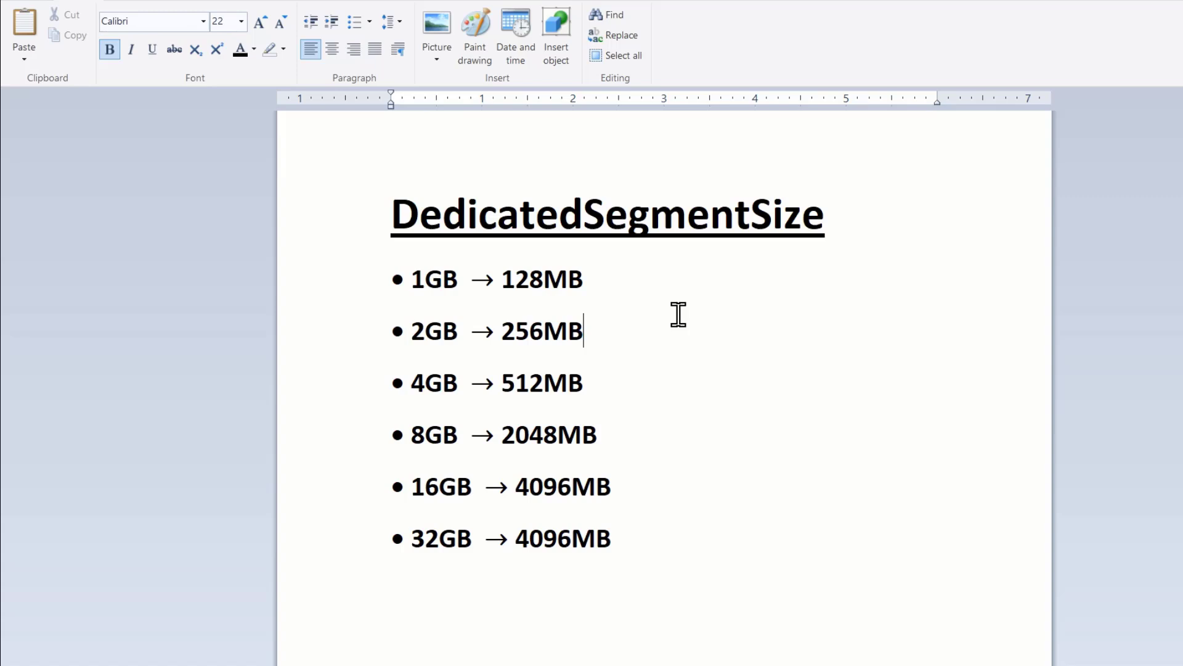
Step: Review the DedicatedSegmentSize rows (1GB → 128MB through 8GB → 2048MB), then close the adapter properties dialog
left_click(650, 298)
left_click(623, 383)
left_click(639, 432)
left_click(629, 338)
left_click(630, 389)
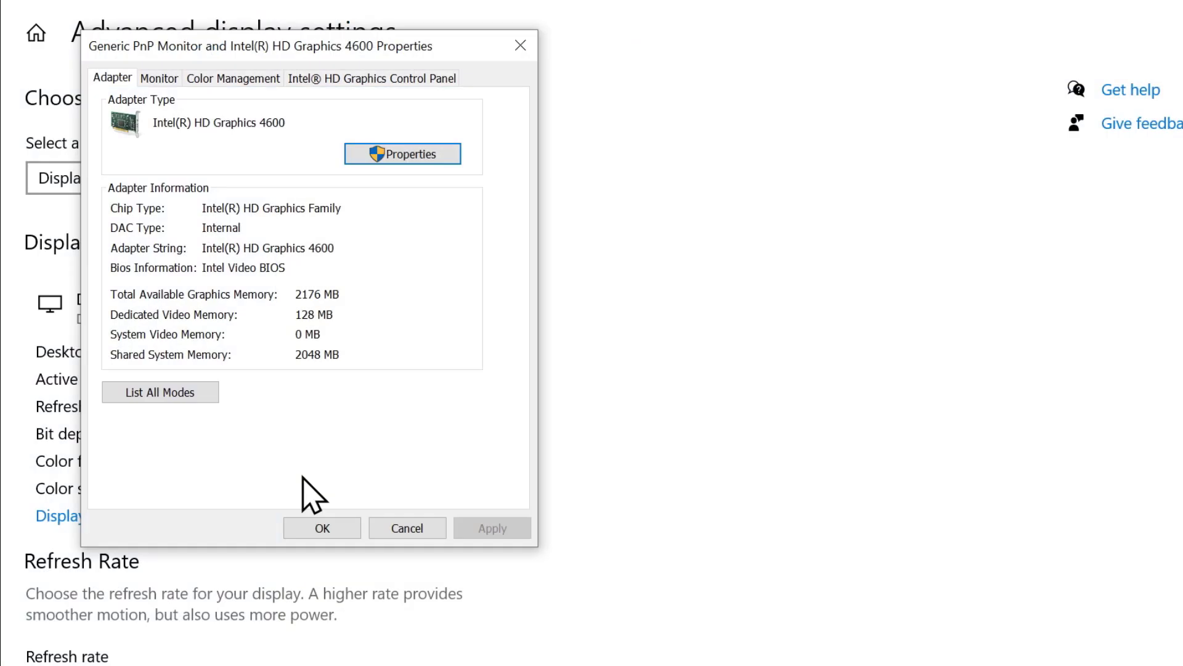
left_click(323, 528)
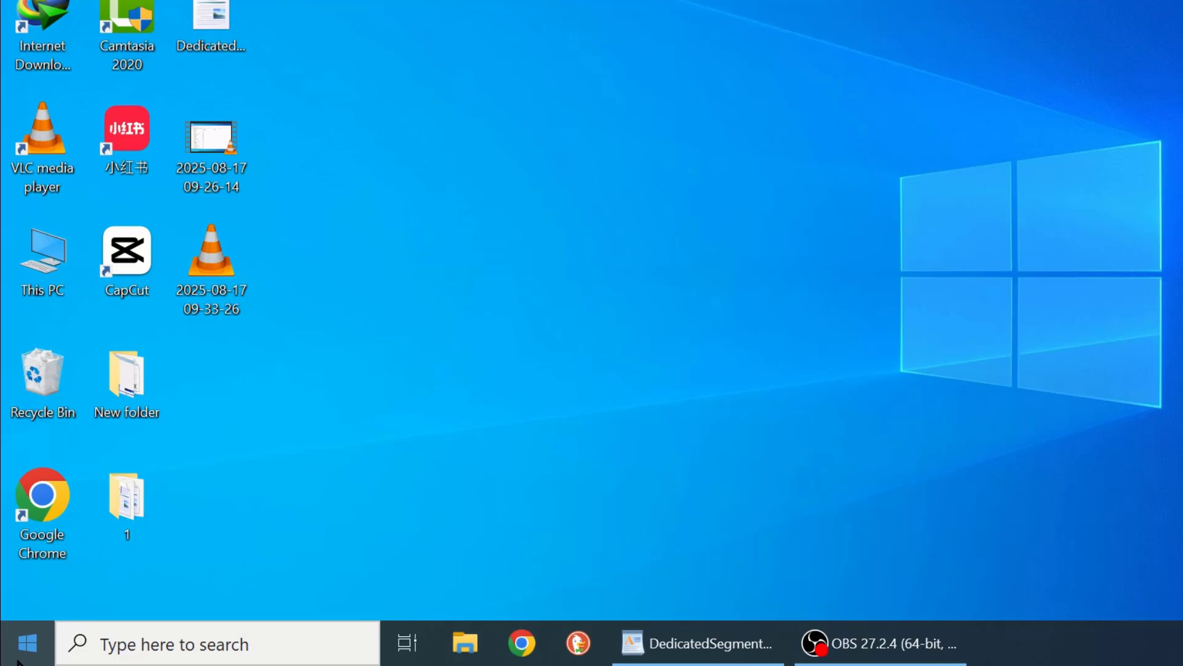
Step: Run regedit from the Start Run dialog and approve the administrator prompt
right_click(27, 644)
mouse_move(66, 589)
left_click(78, 551)
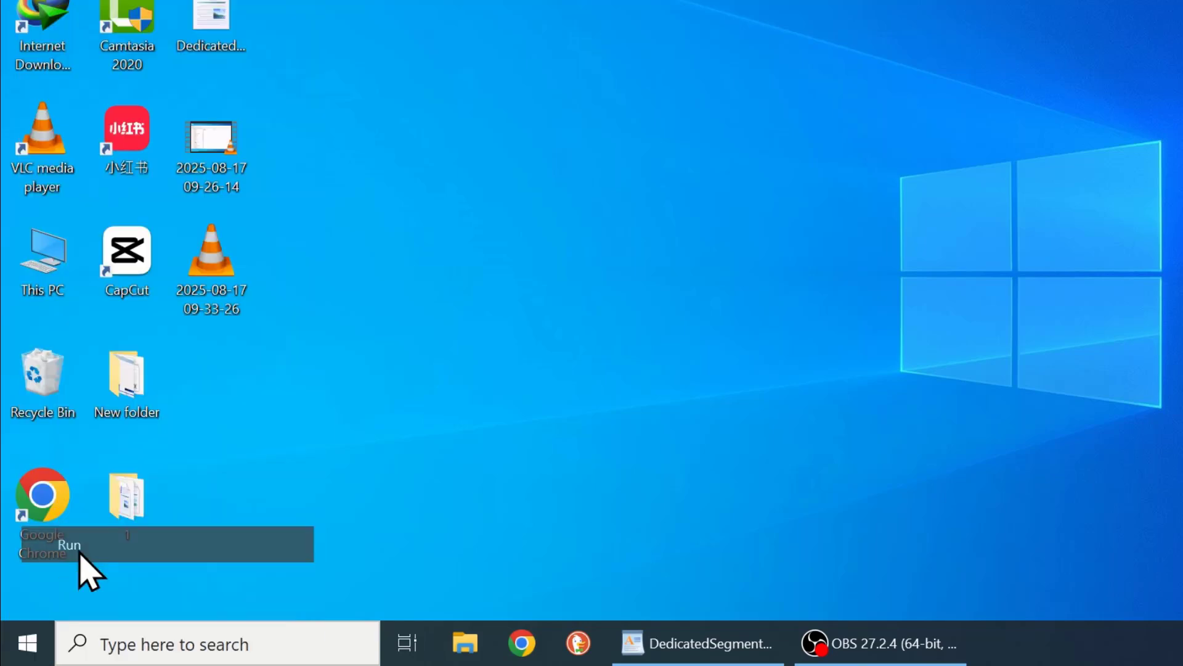
left_click(226, 493)
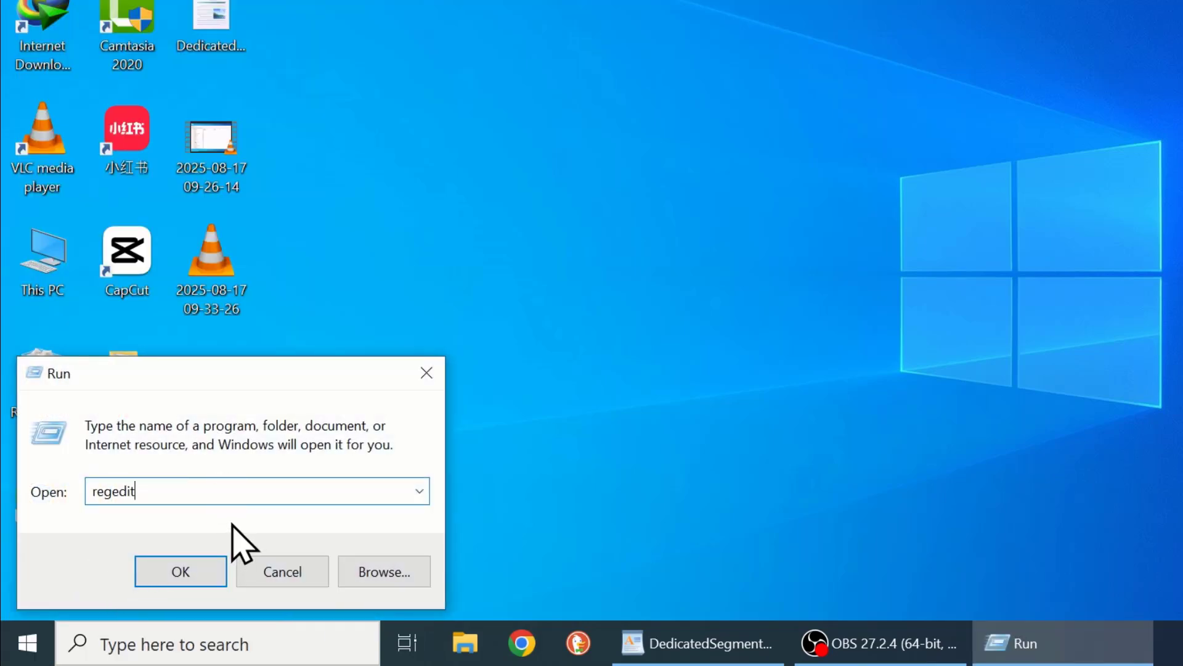
left_click(184, 570)
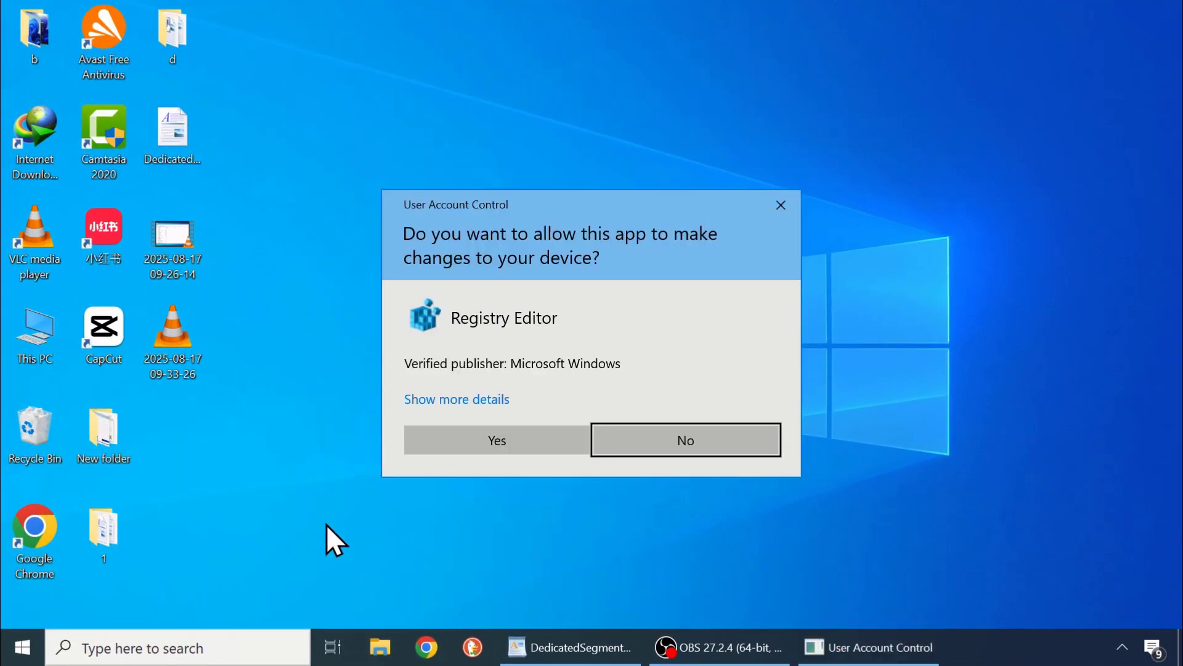
left_click(508, 437)
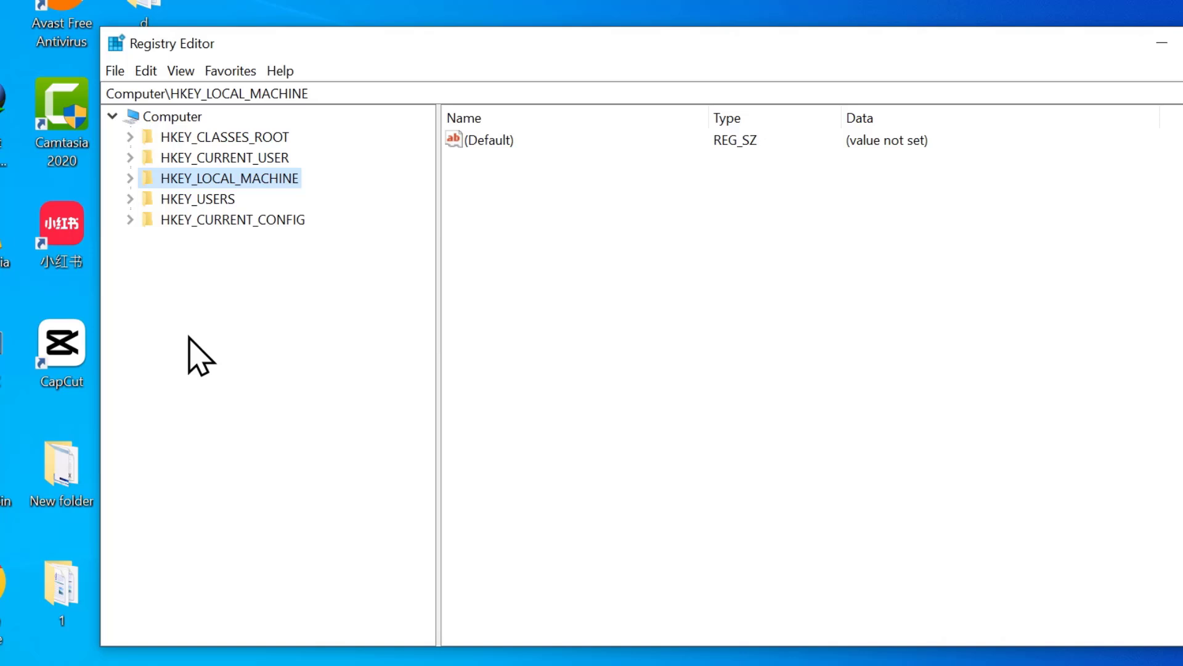
Step: Create a new key named GMM under HKEY_LOCAL_MACHINE\SOFTWARE\Intel
double_click(273, 180)
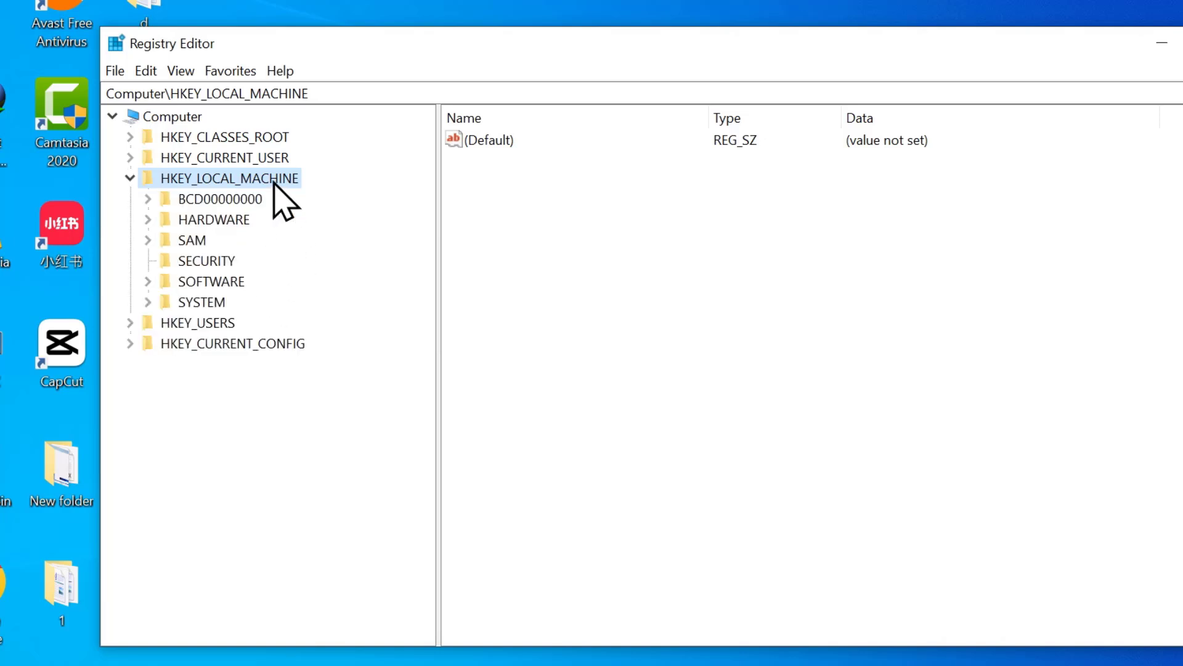
double_click(229, 282)
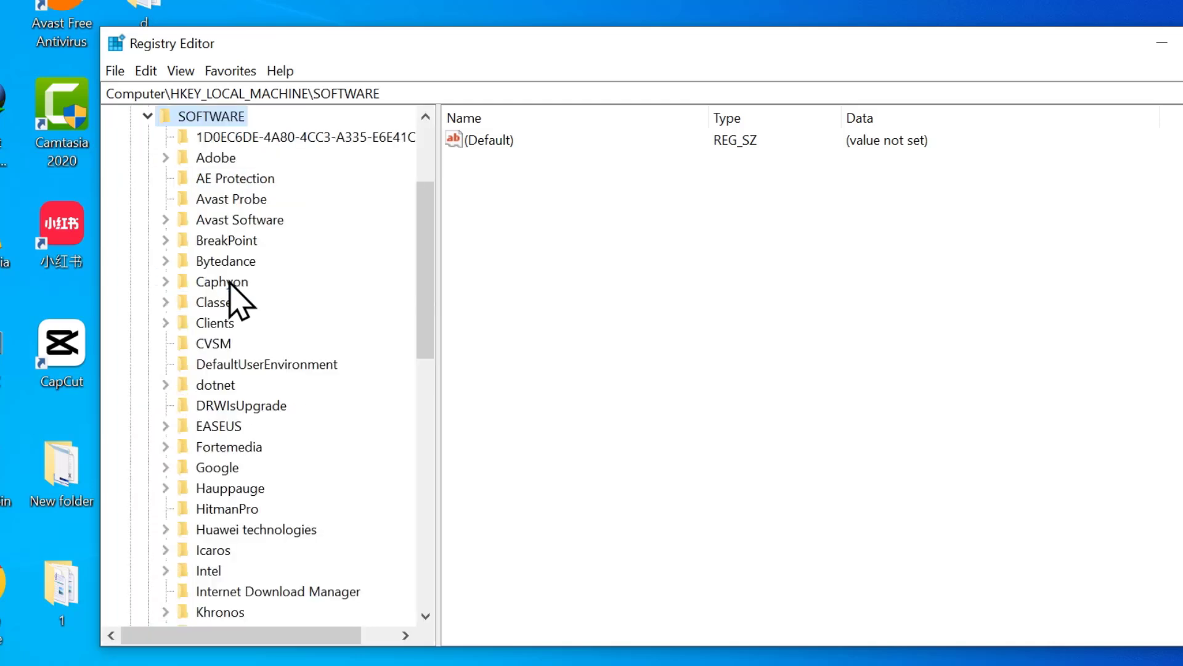
scroll(358, 336, "down", 1)
scroll(368, 351, "down", 2)
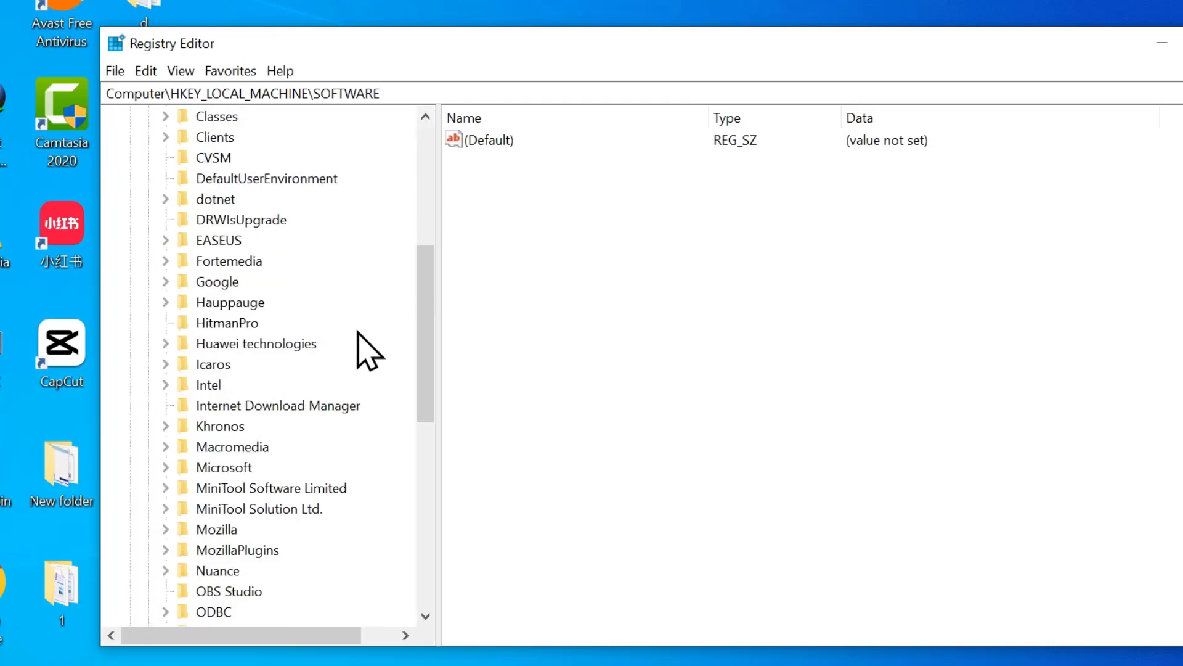
double_click(209, 386)
right_click(209, 385)
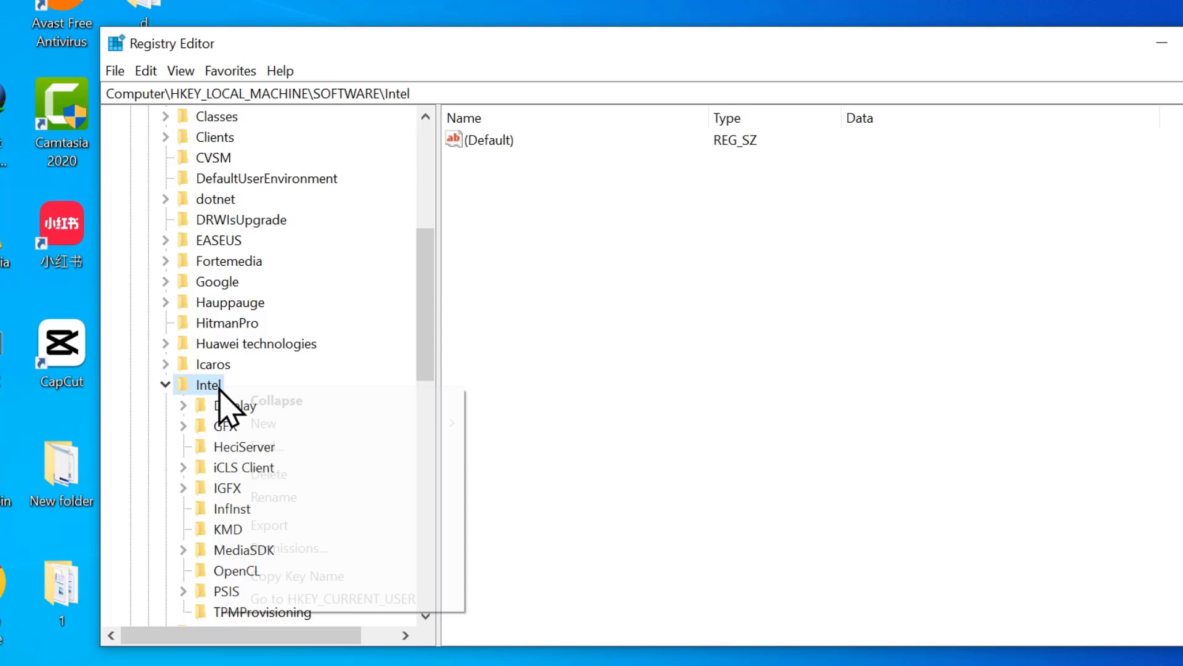
mouse_move(253, 425)
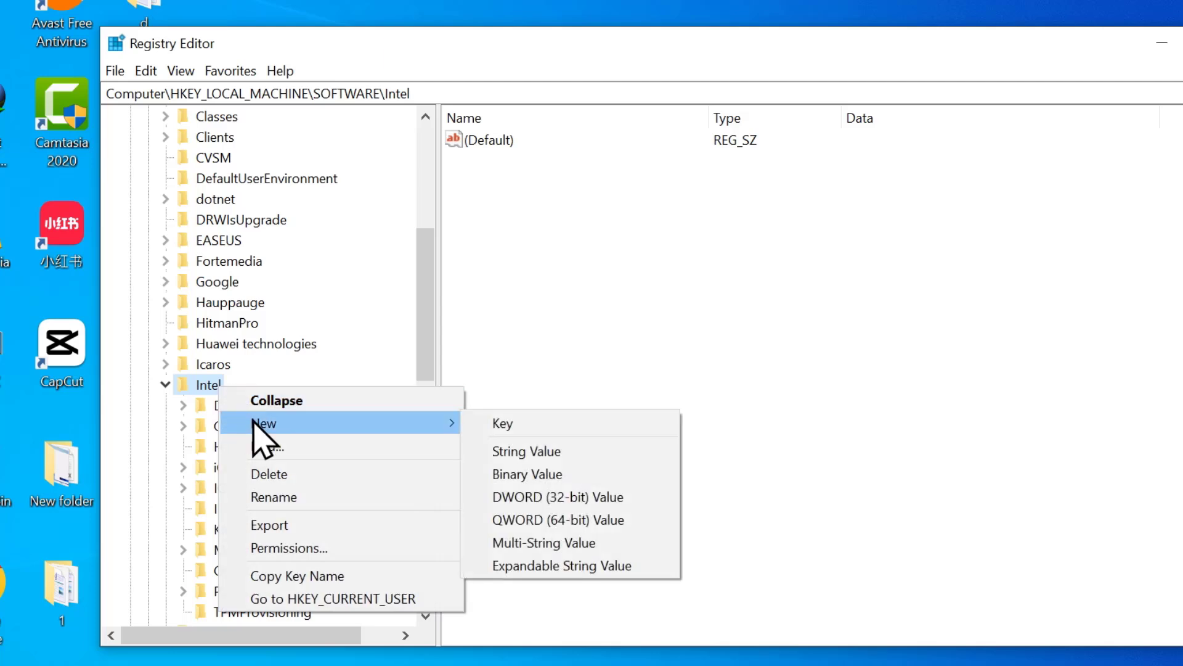
left_click(503, 426)
type("GM")
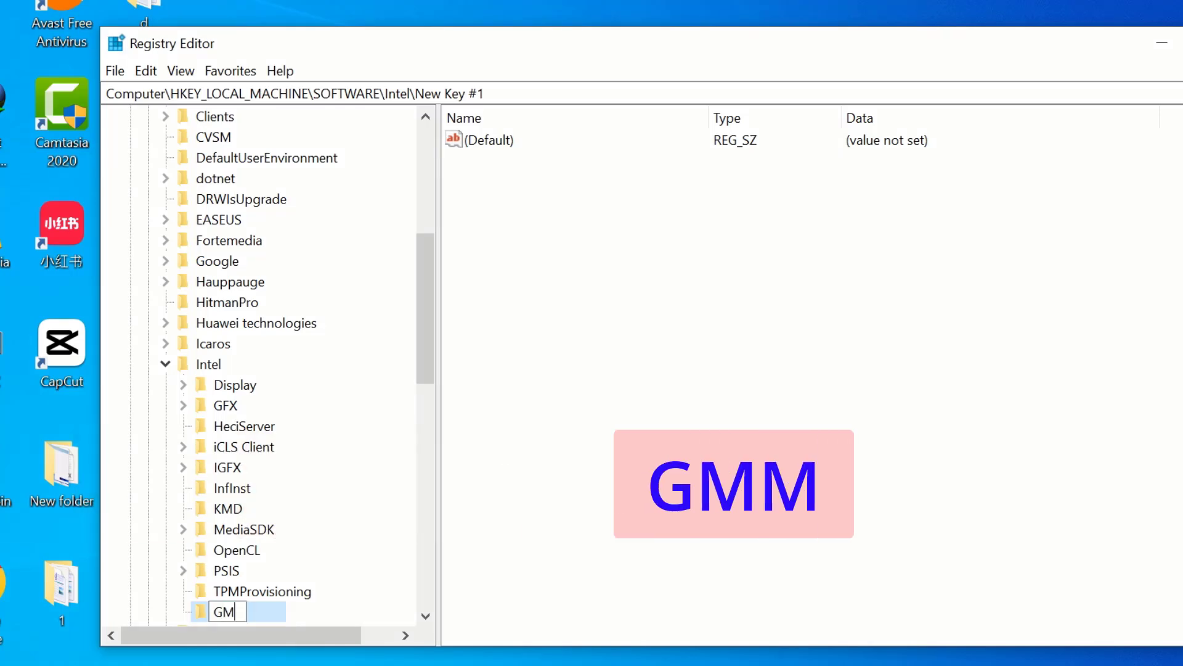
type("M")
key("Return")
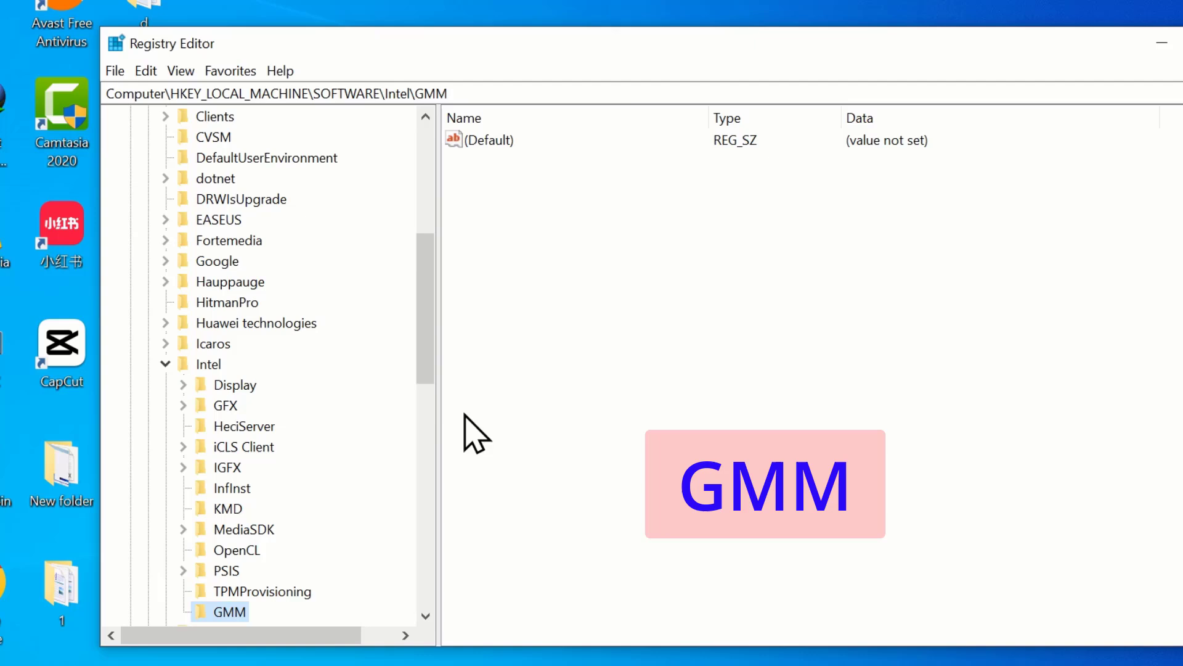
scroll(410, 424, "down", 1)
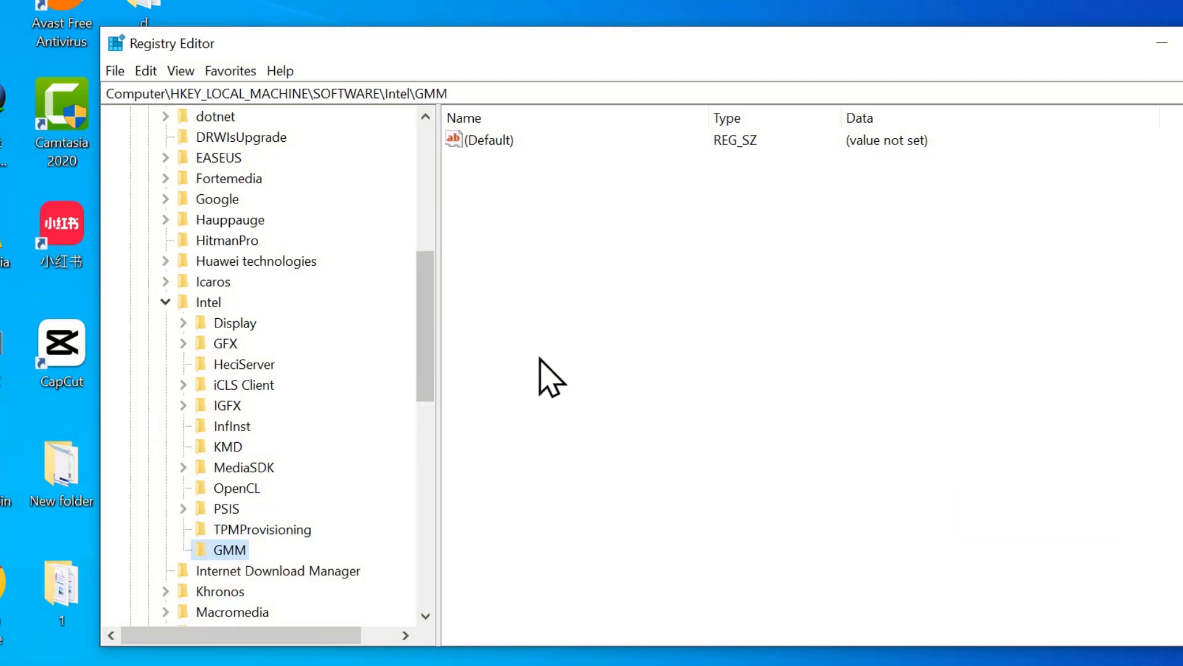
Step: Bring up the New value types in GMM's right pane, such as QWORD (64-bit) Value
right_click(599, 286)
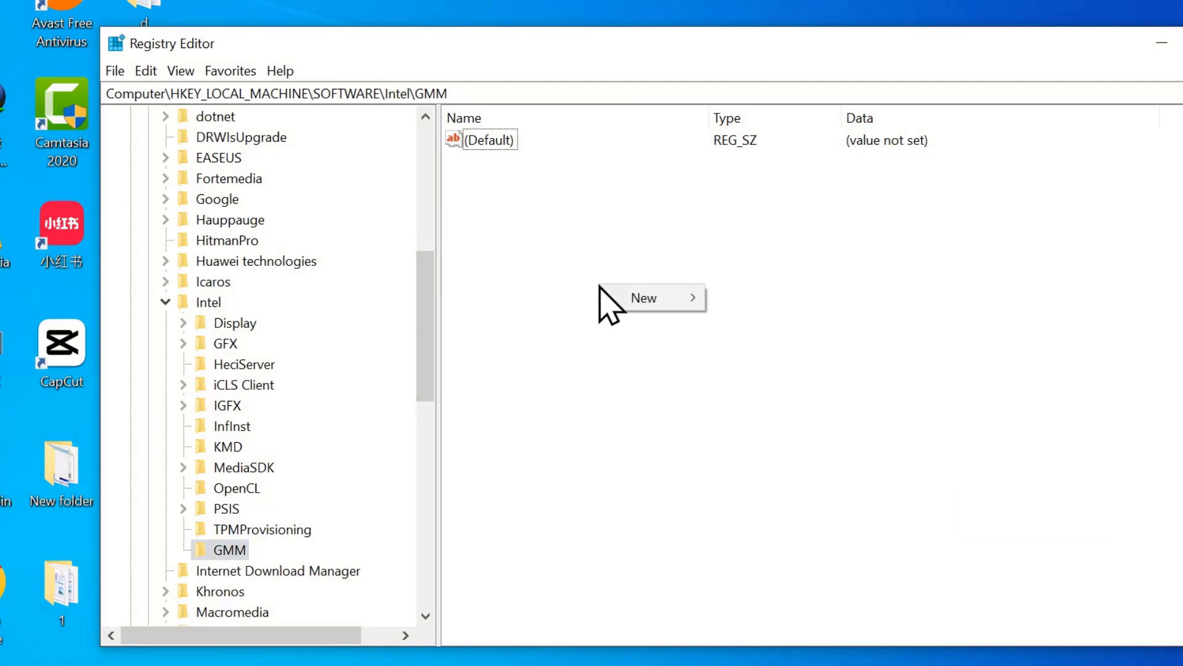
mouse_move(657, 304)
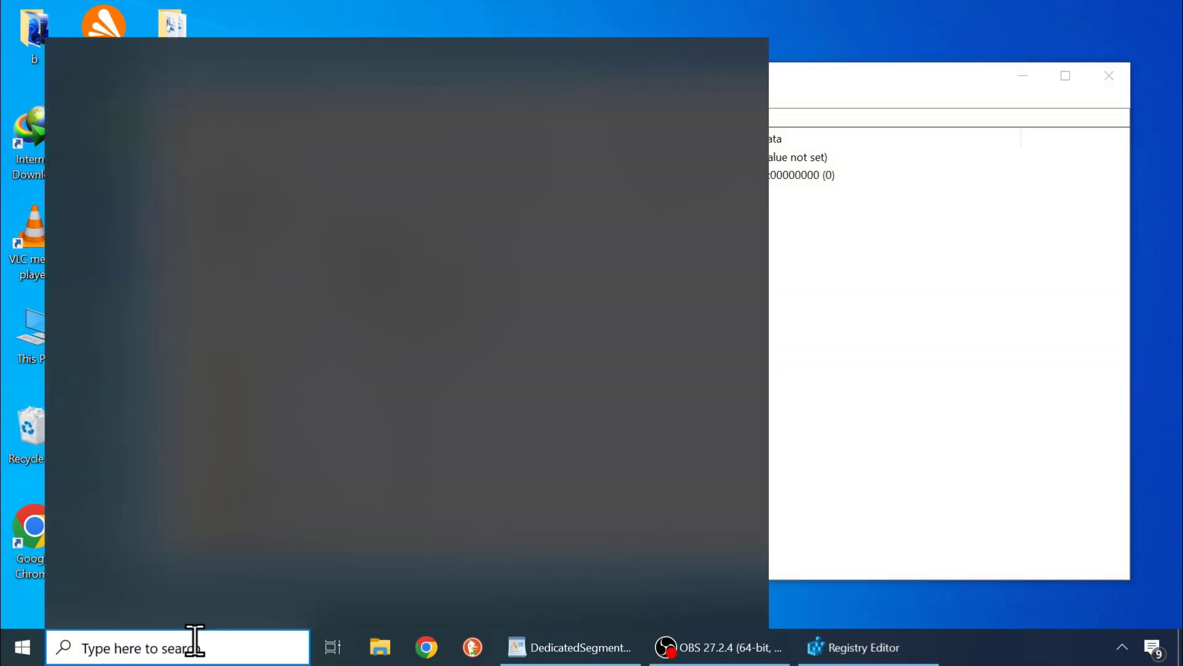
Step: Check System Information, confirming an x64-based PC with 8.00 GB installed physical memory
type("SYSTEMI")
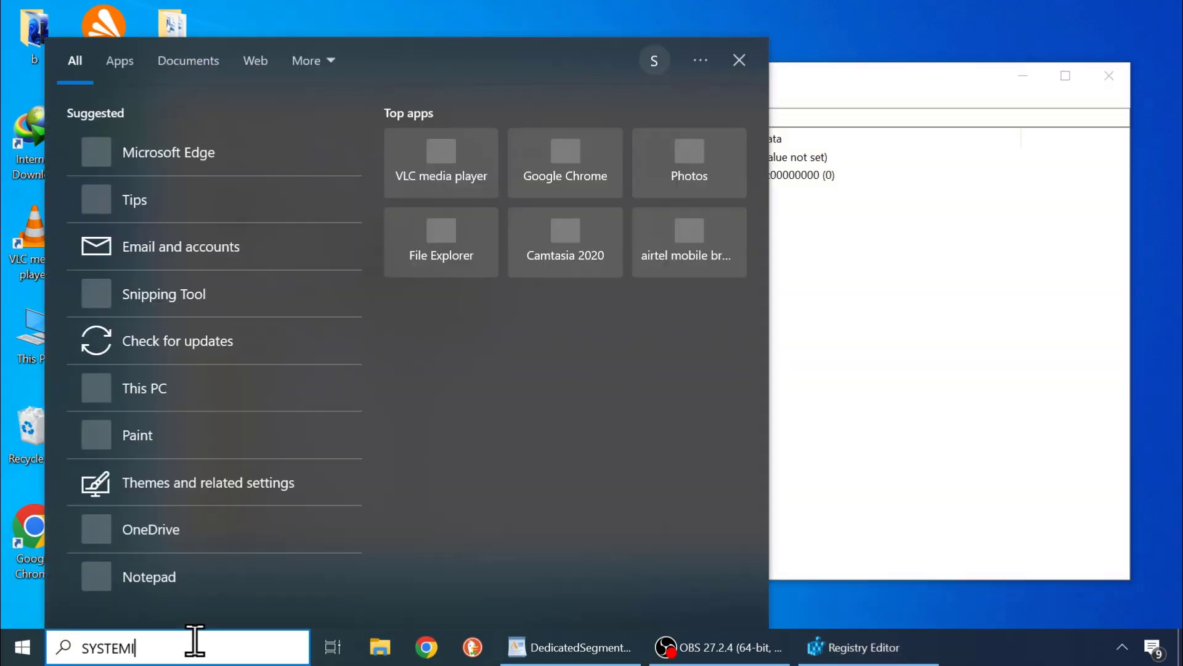
type("NFO")
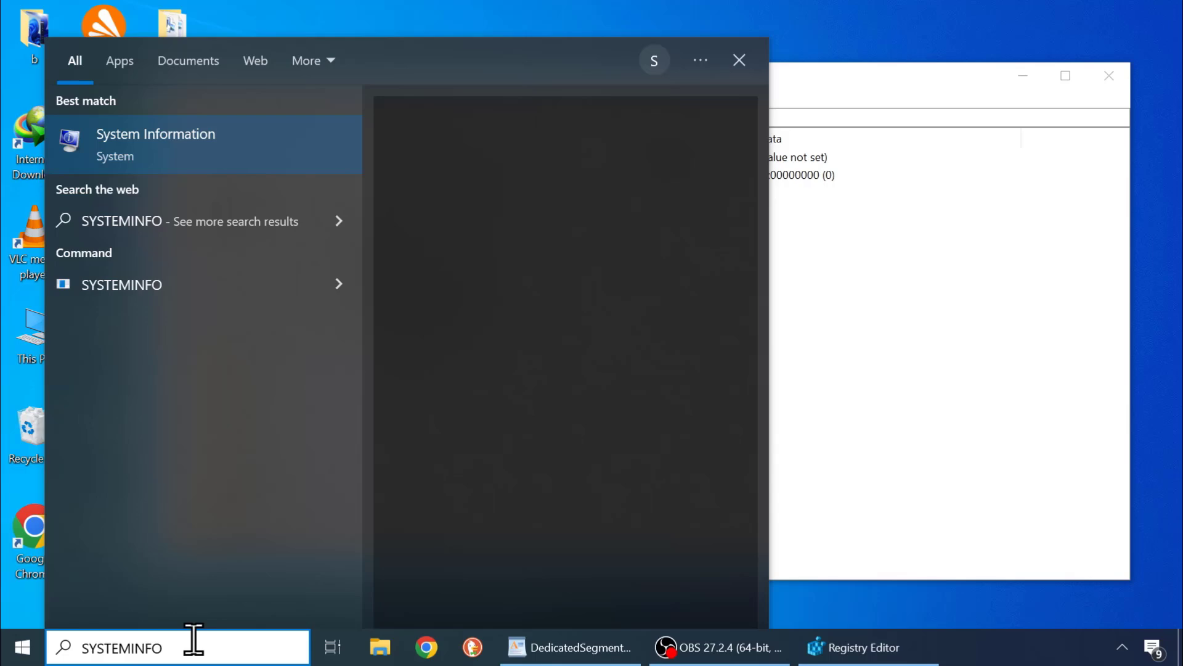
left_click(150, 145)
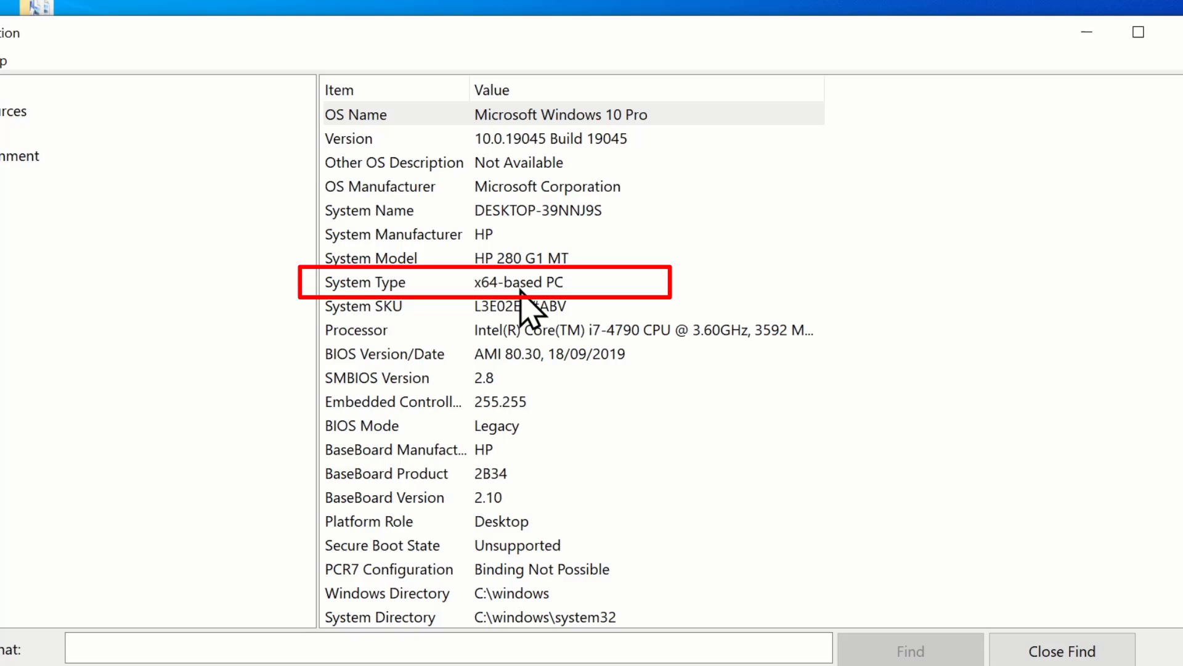
scroll(1044, 489, "down", 3)
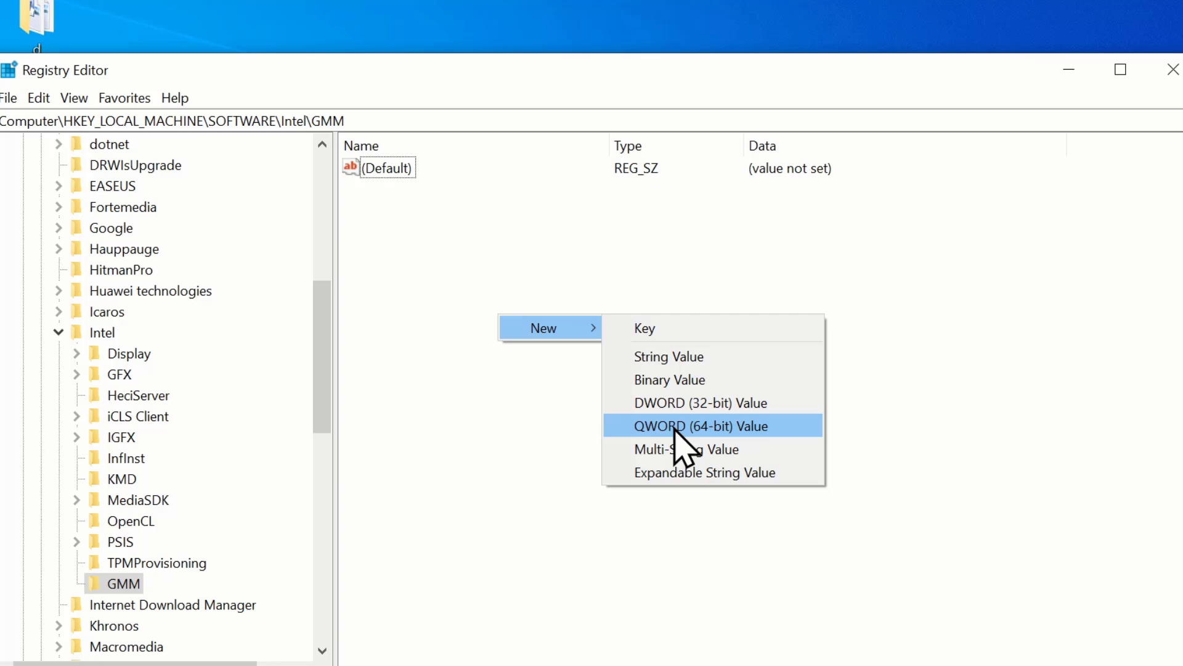
Step: Add a QWORD (64-bit) value named DedicatedSegmentSize to GMM and open its data editor
left_click(673, 428)
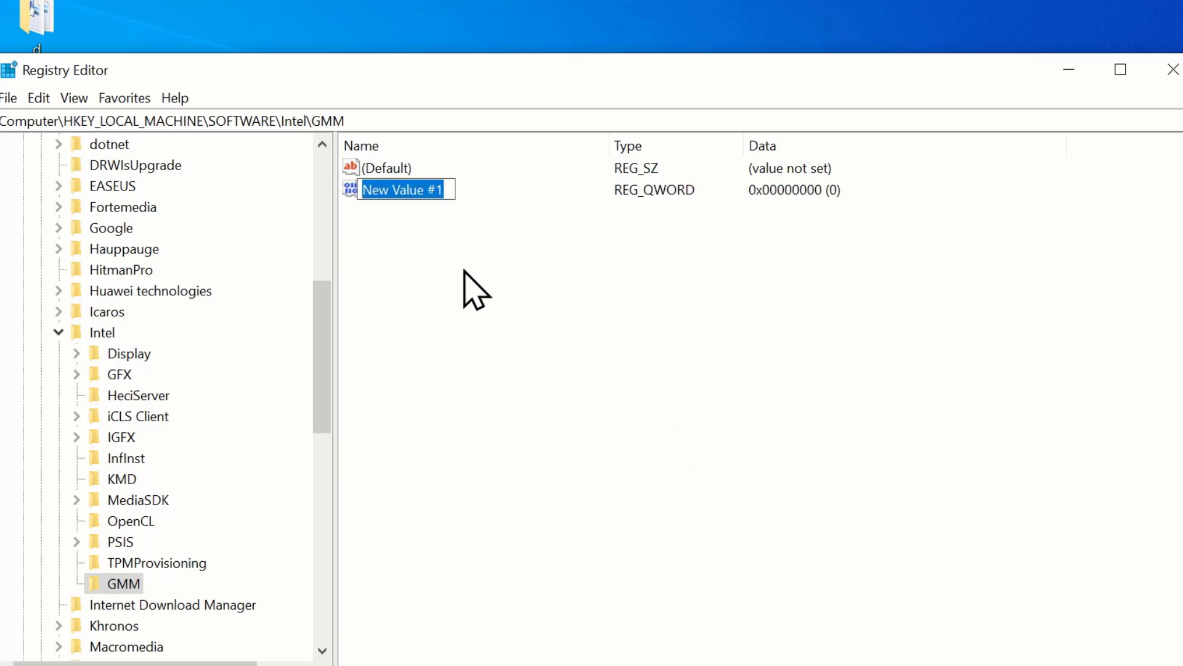
type("DedicatedSegmentSize")
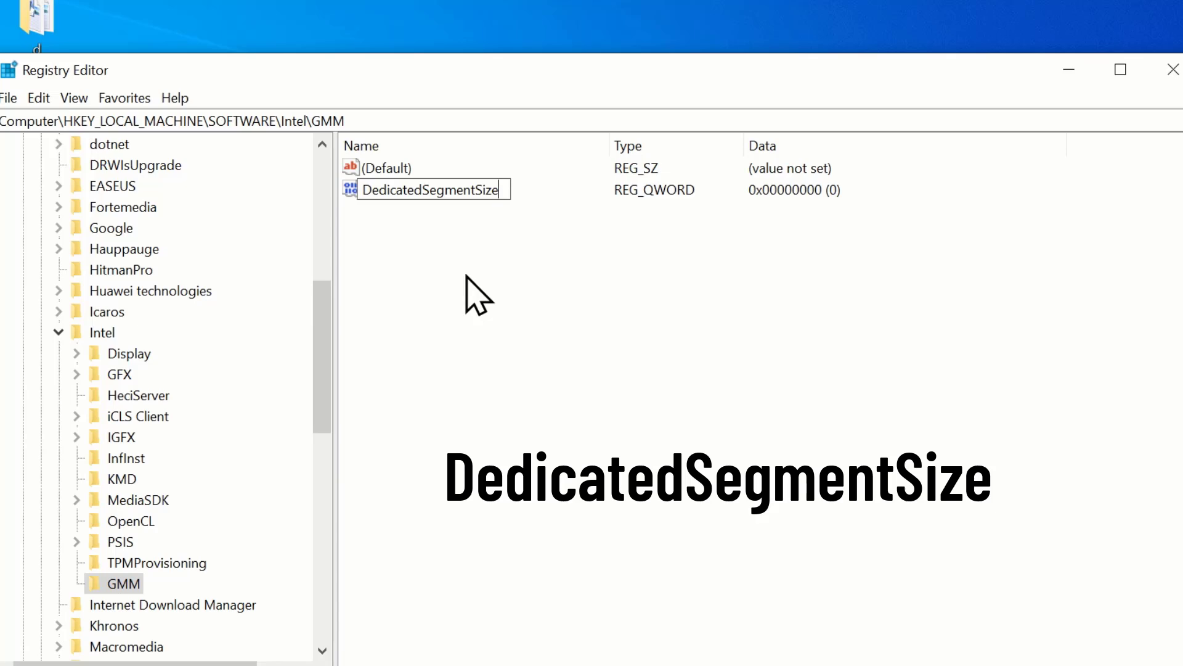
key("Return")
key("Return")
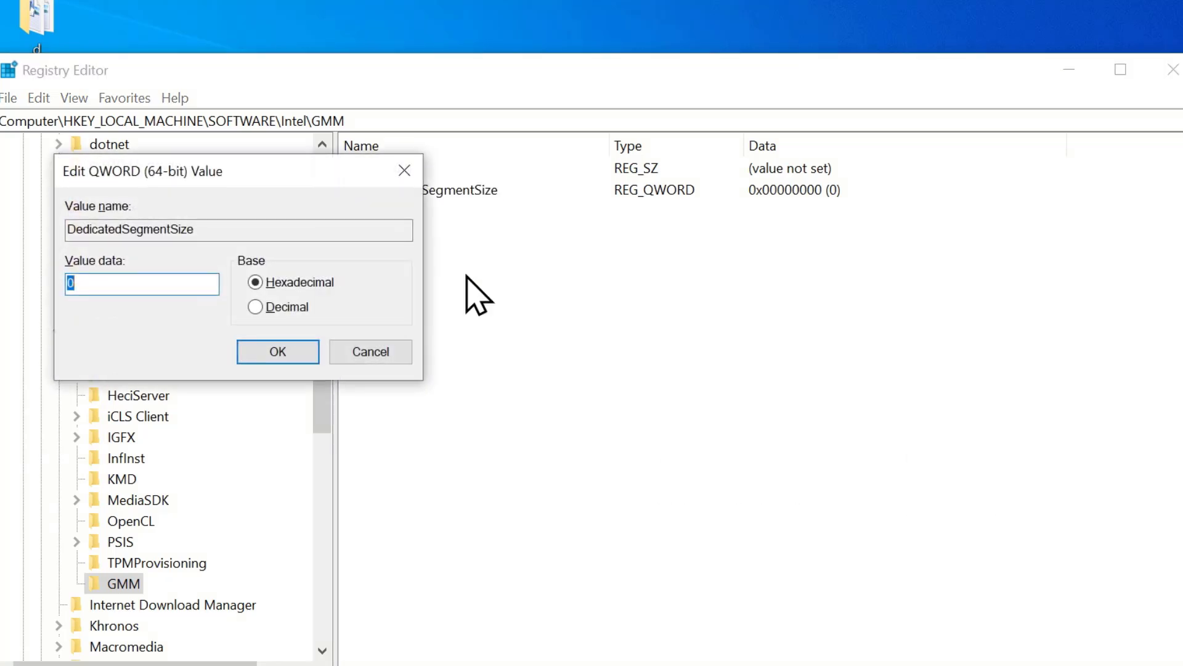
Step: Check the 8GB → 2048MB line in WordPad, then set DedicatedSegmentSize data to 2048 hexadecimal
left_click(521, 663)
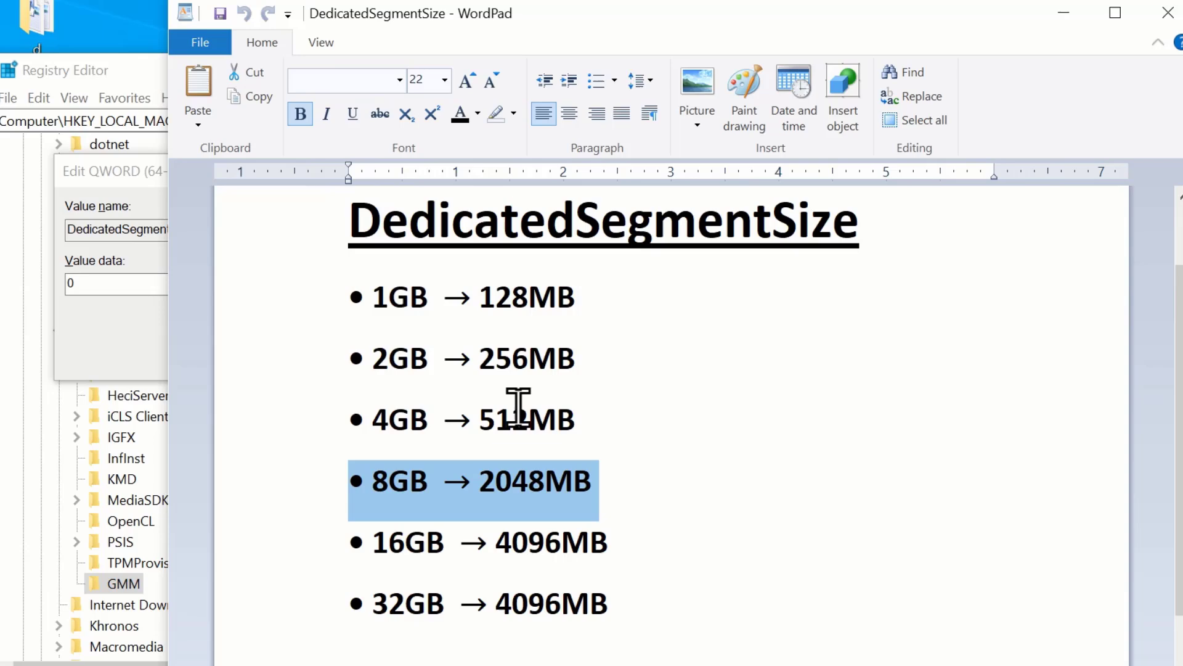
left_click(619, 505)
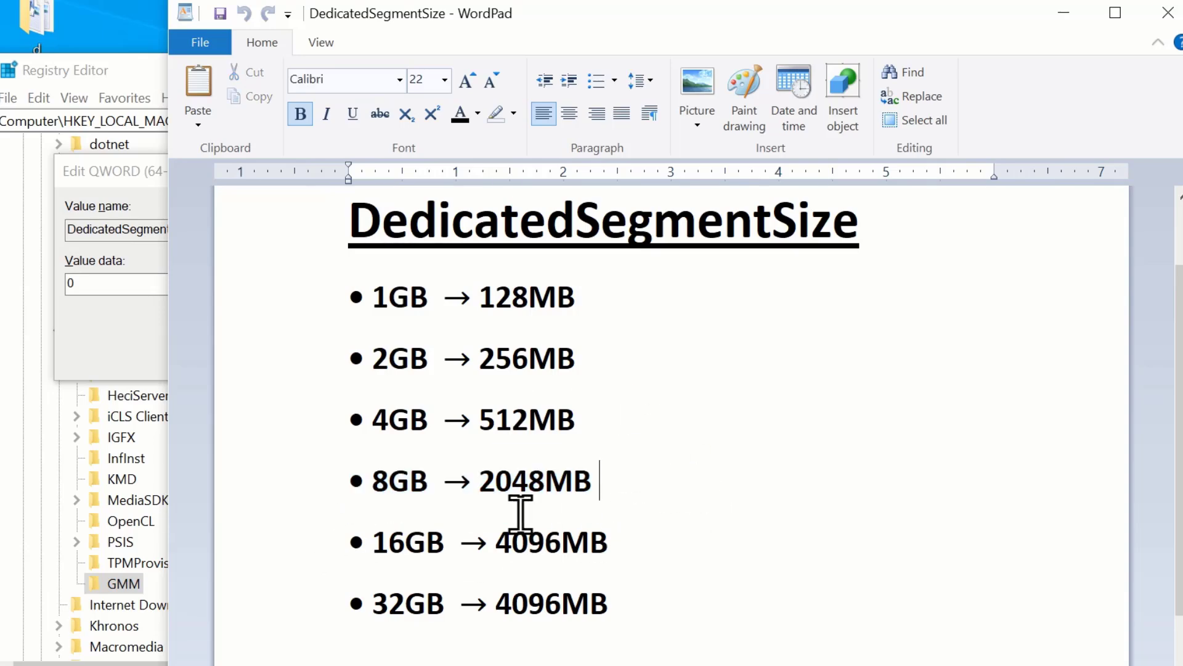
left_click_drag(618, 483, 331, 516)
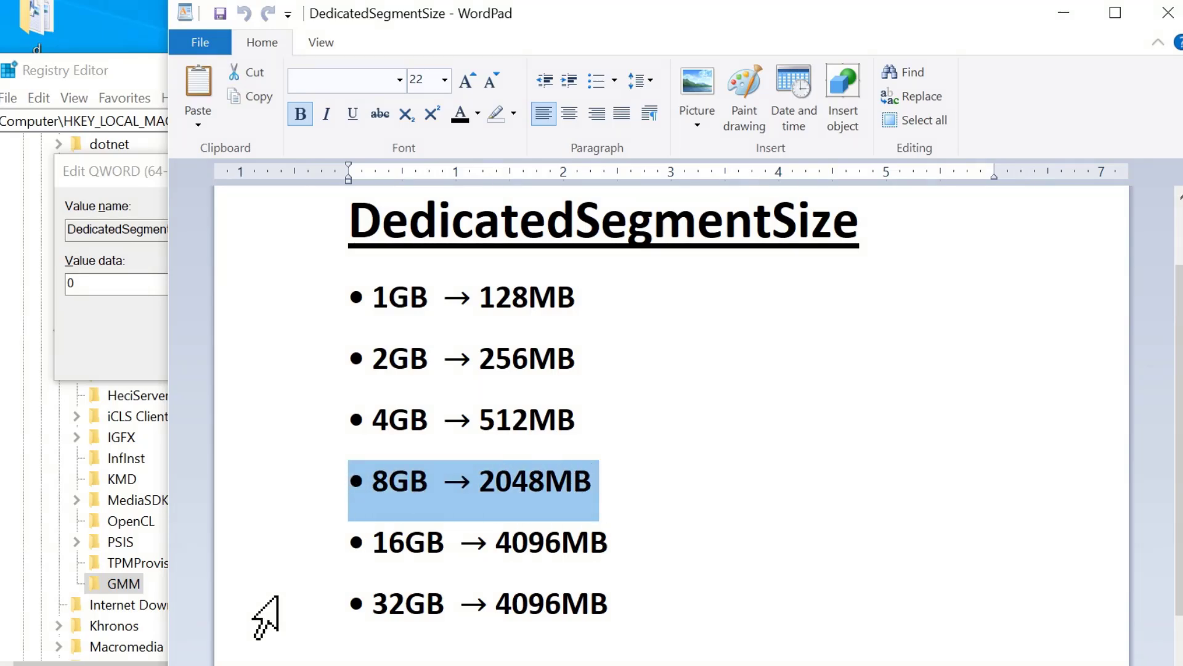
left_click(1063, 13)
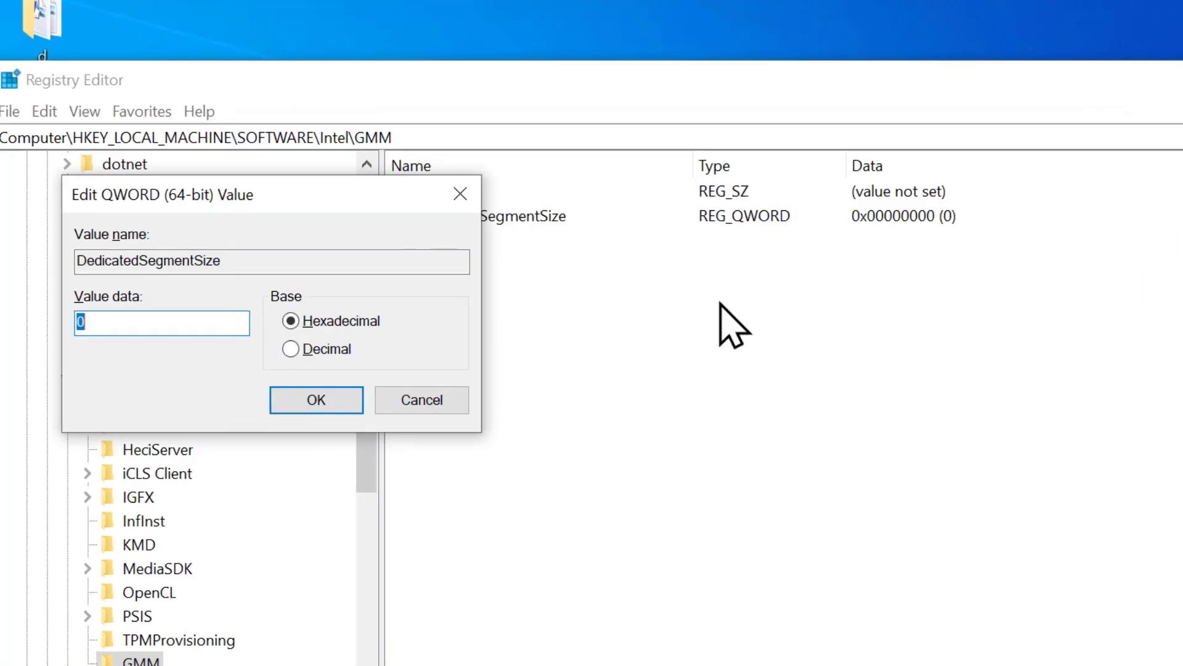
type("2048")
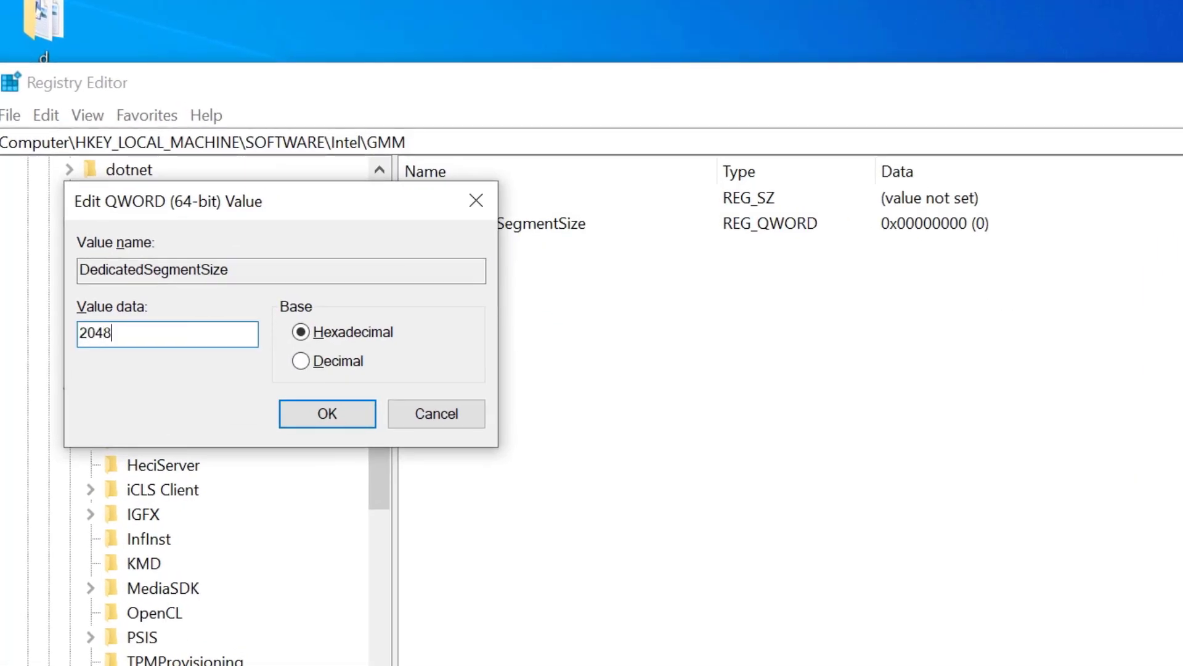
left_click(340, 409)
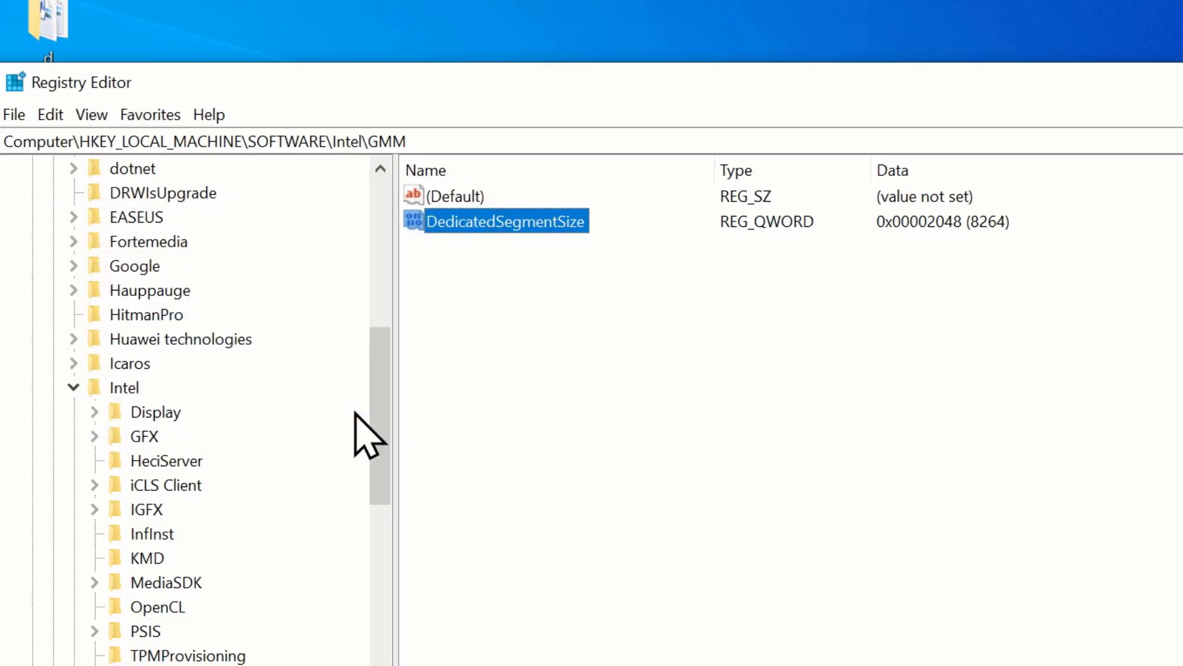
Step: Close Registry Editor and view the Start power options, dismissing them without restarting
left_click(657, 423)
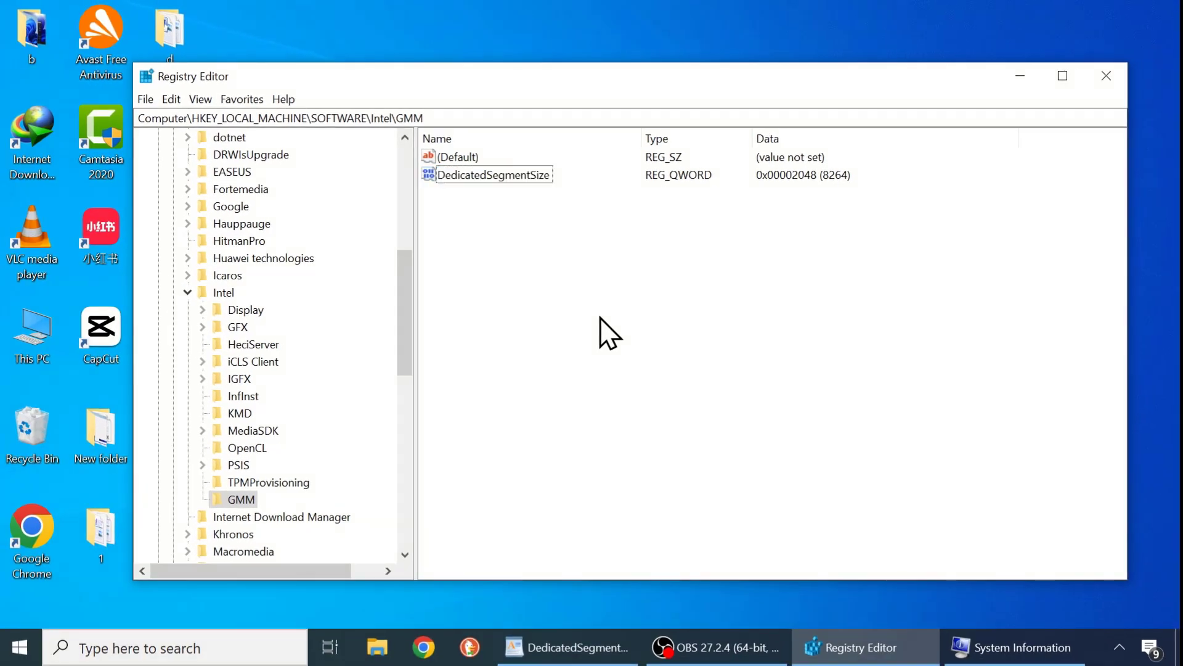
left_click(1115, 83)
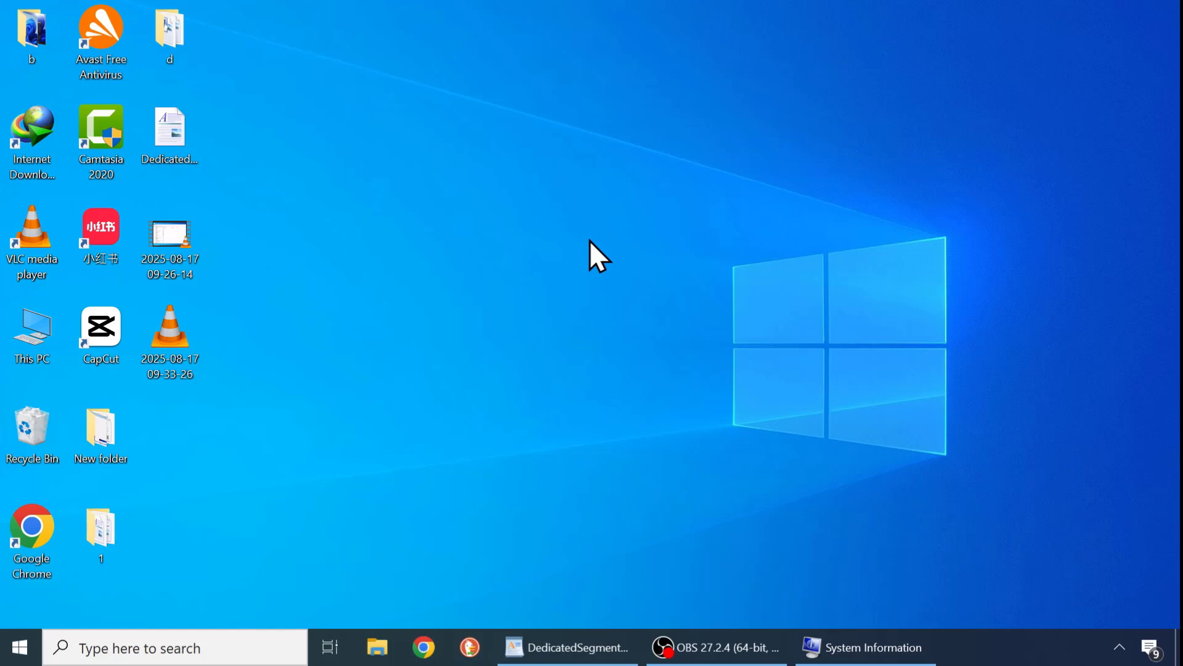
left_click(18, 646)
left_click(17, 615)
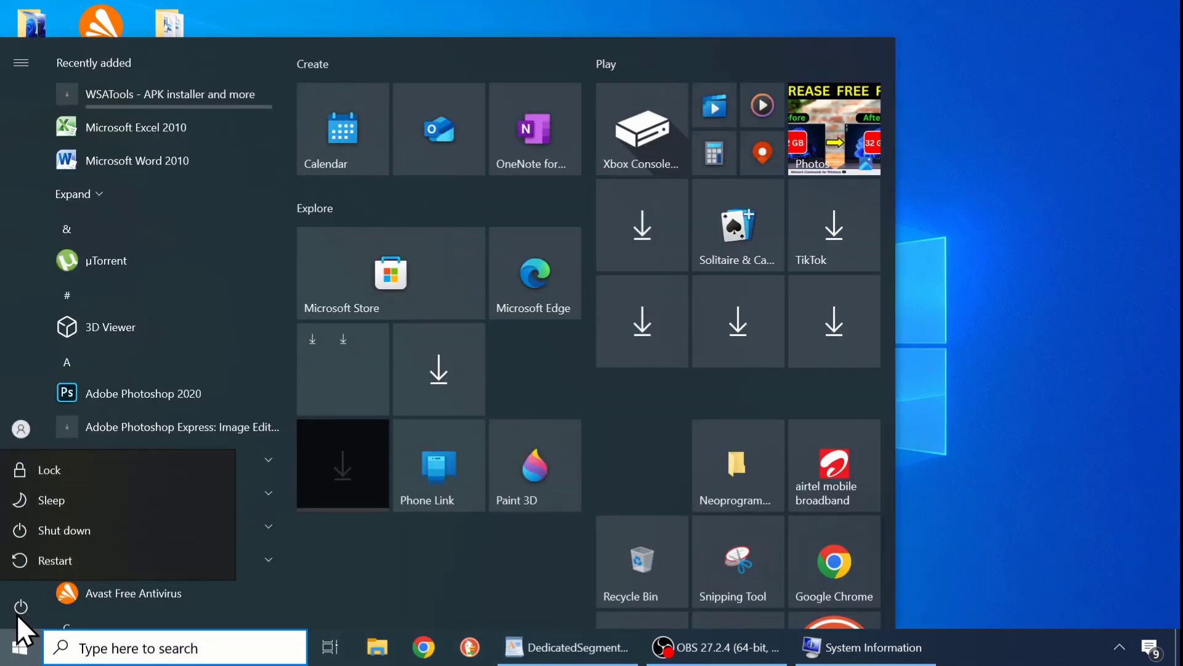
left_click(98, 560)
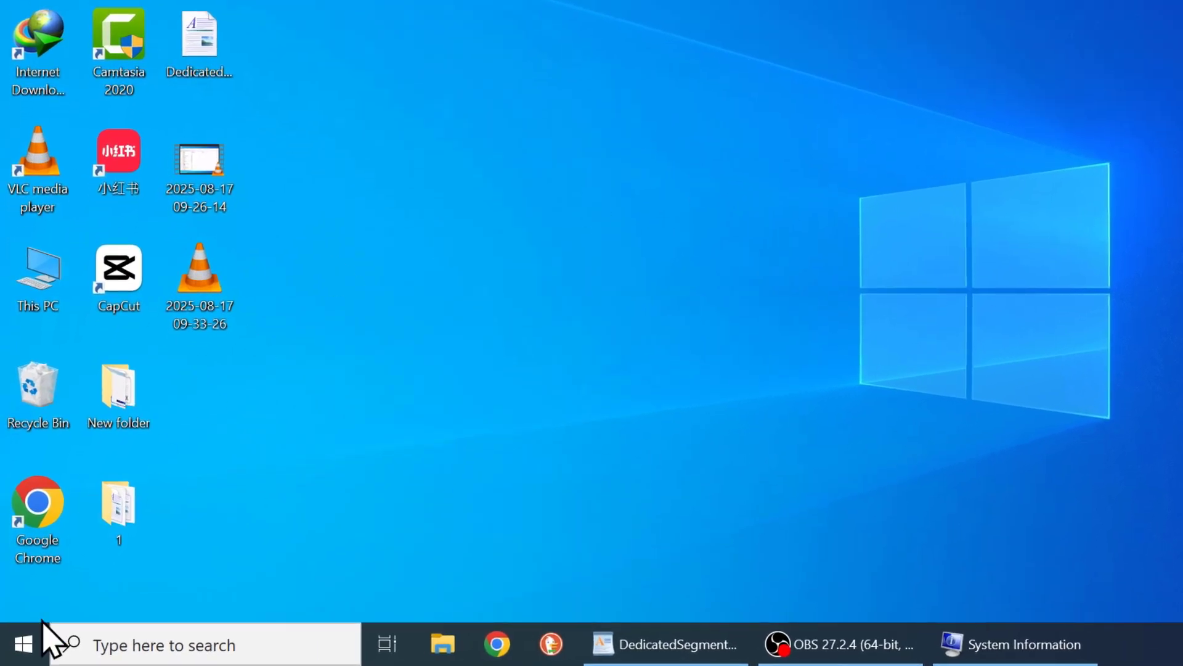
Step: Run an automatic driver update search for Intel(R) HD Graphics 4600 under Display adapters in Device Manager
right_click(39, 638)
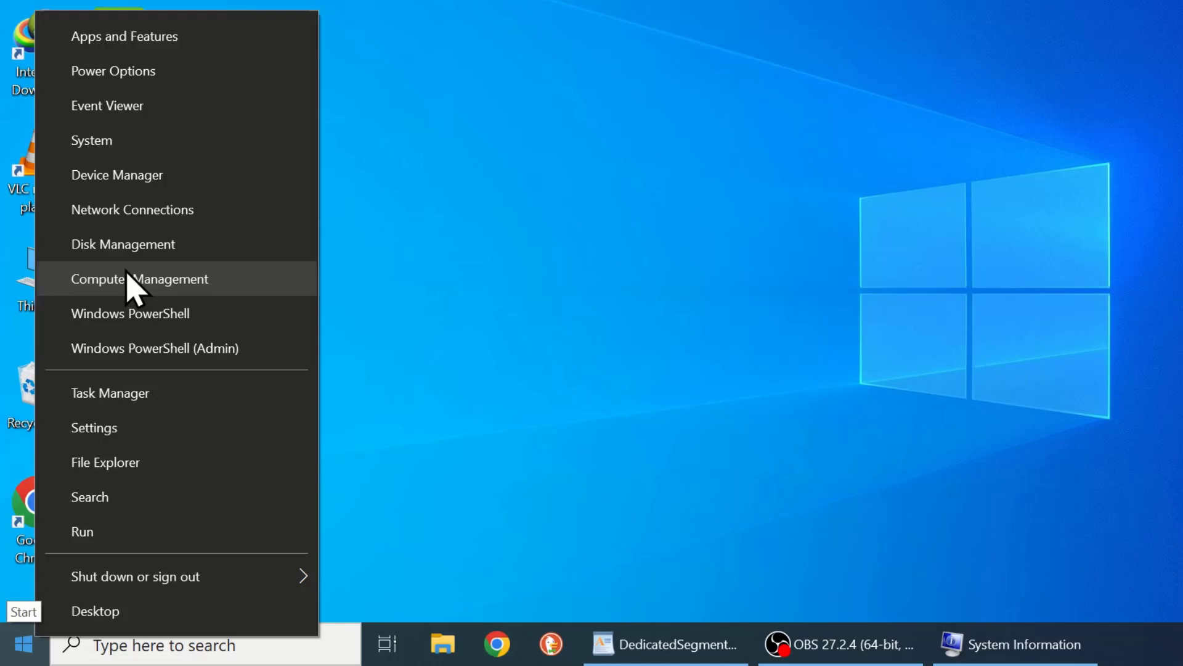
left_click(559, 380)
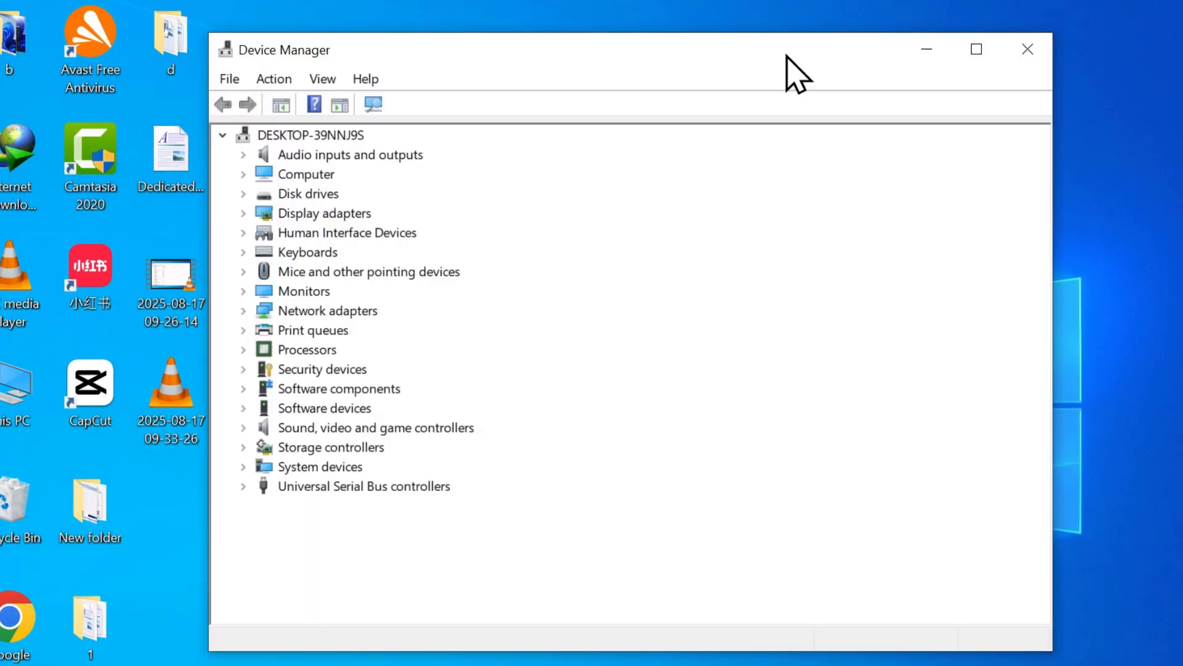
left_click(243, 214)
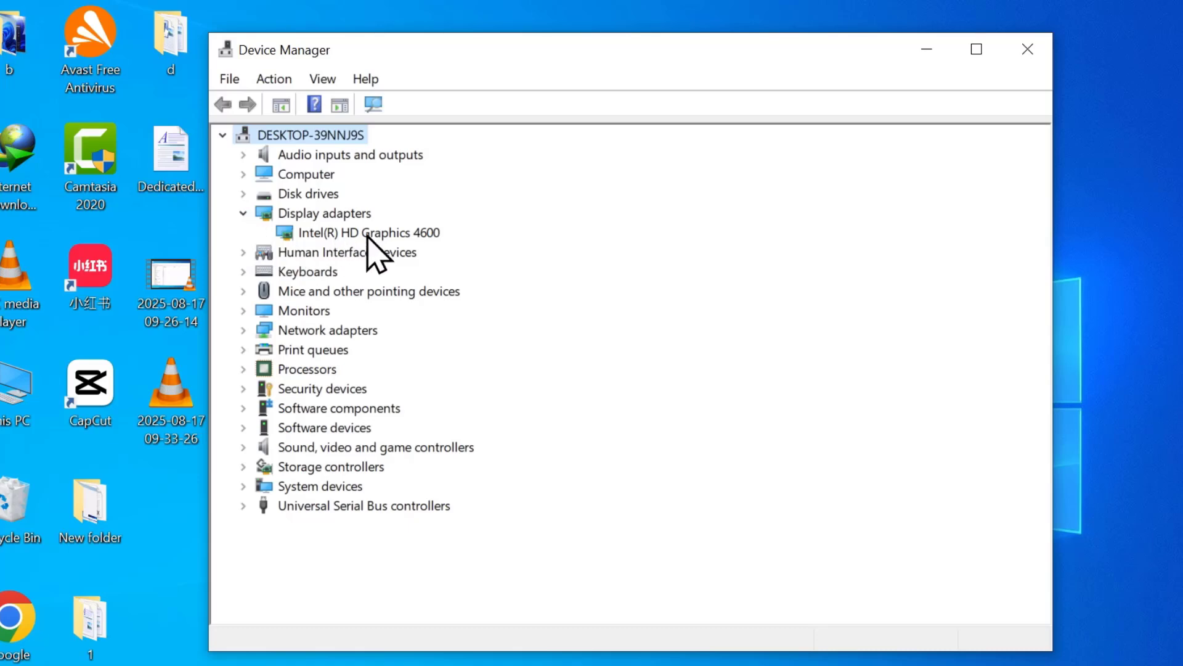
right_click(368, 237)
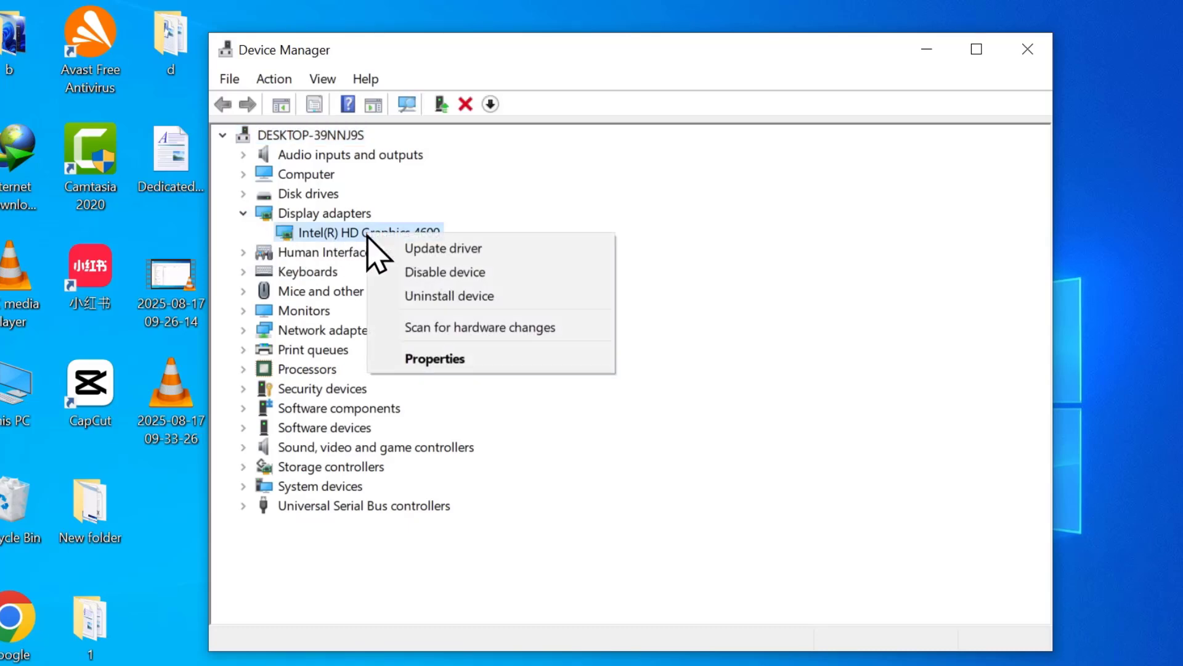
left_click(409, 249)
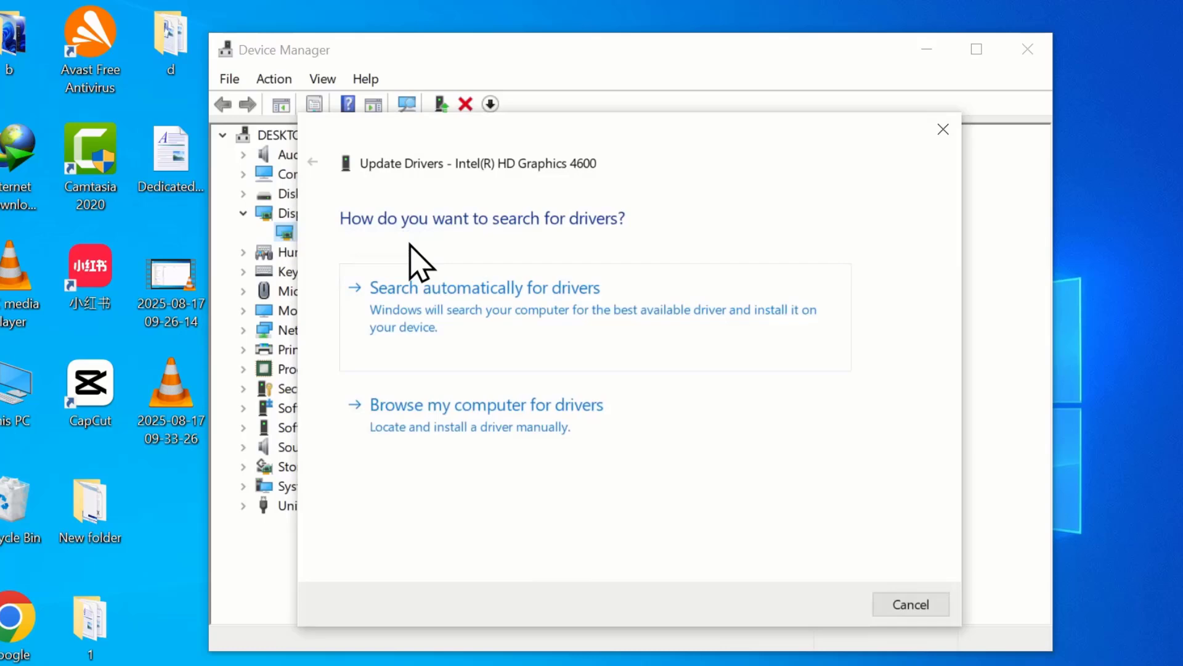
left_click(516, 322)
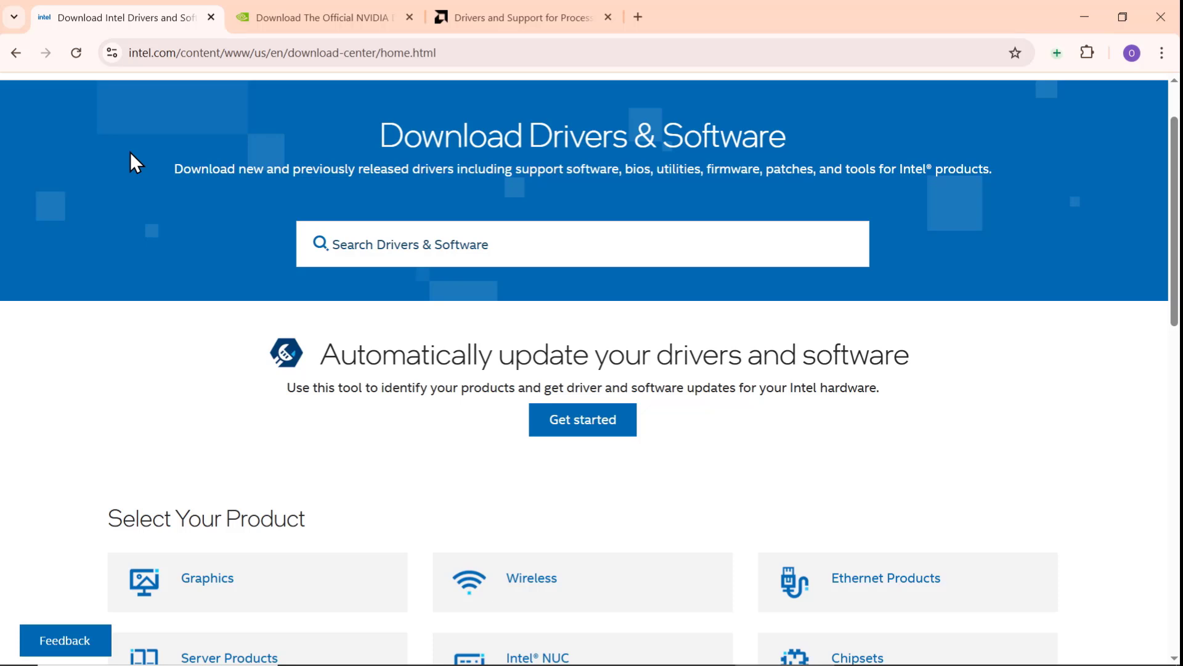
Step: View the NVIDIA drivers page, then AMD's Drivers and Support for Processors and Graphics page in Chrome
left_click(330, 24)
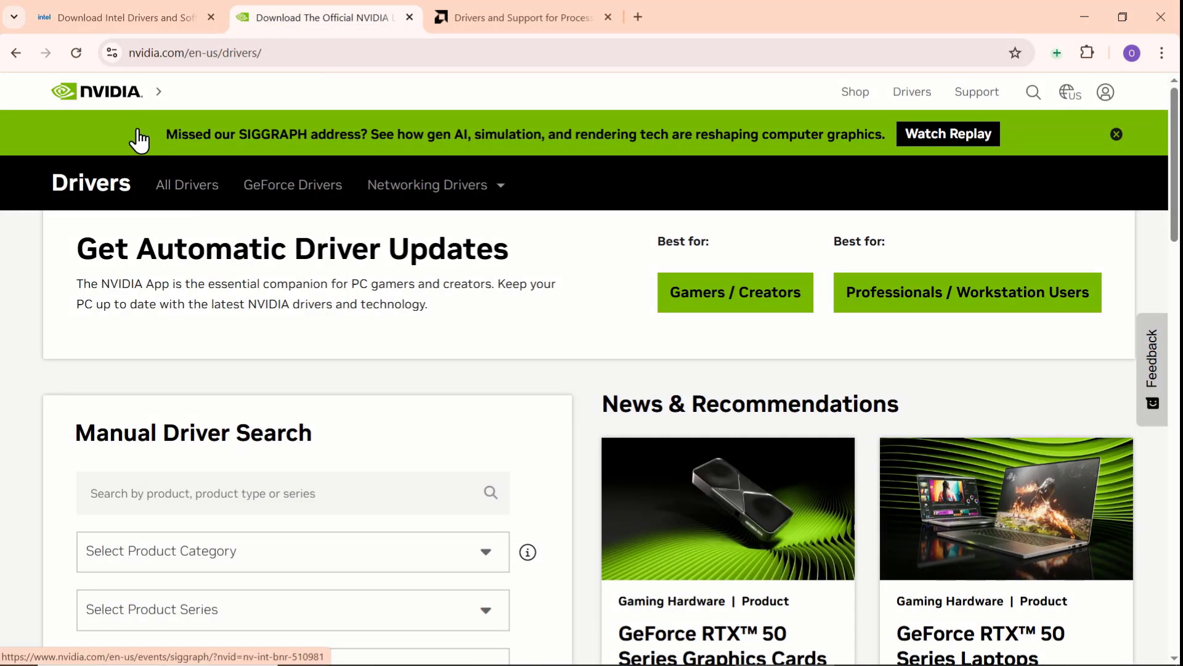
left_click(543, 17)
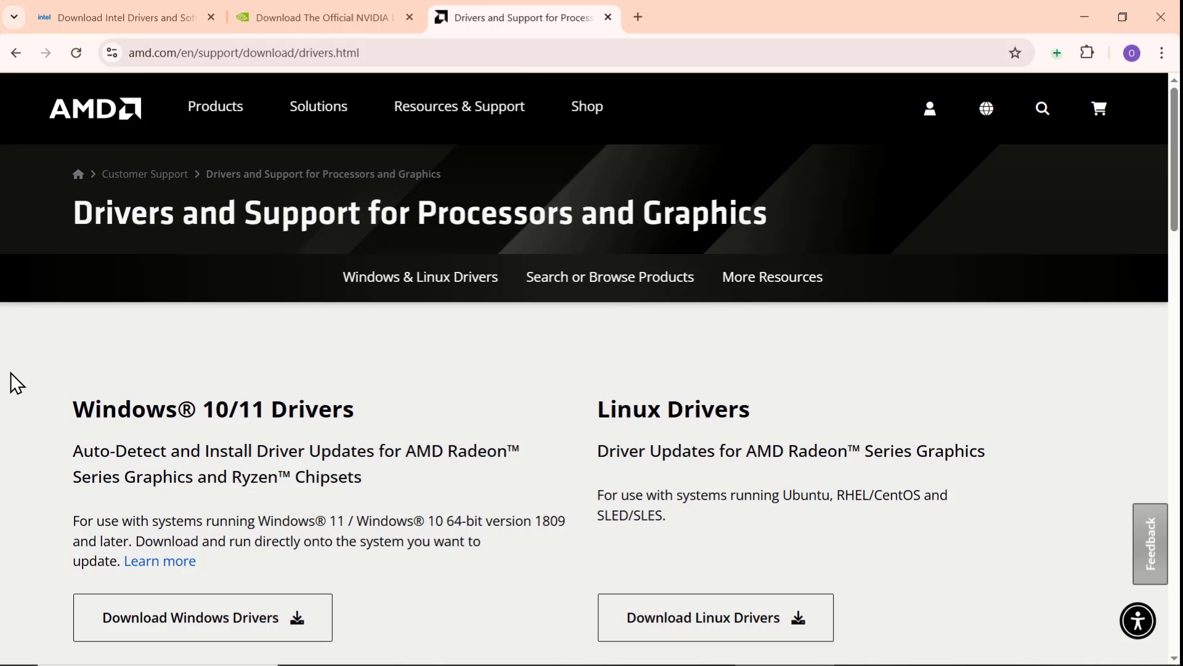